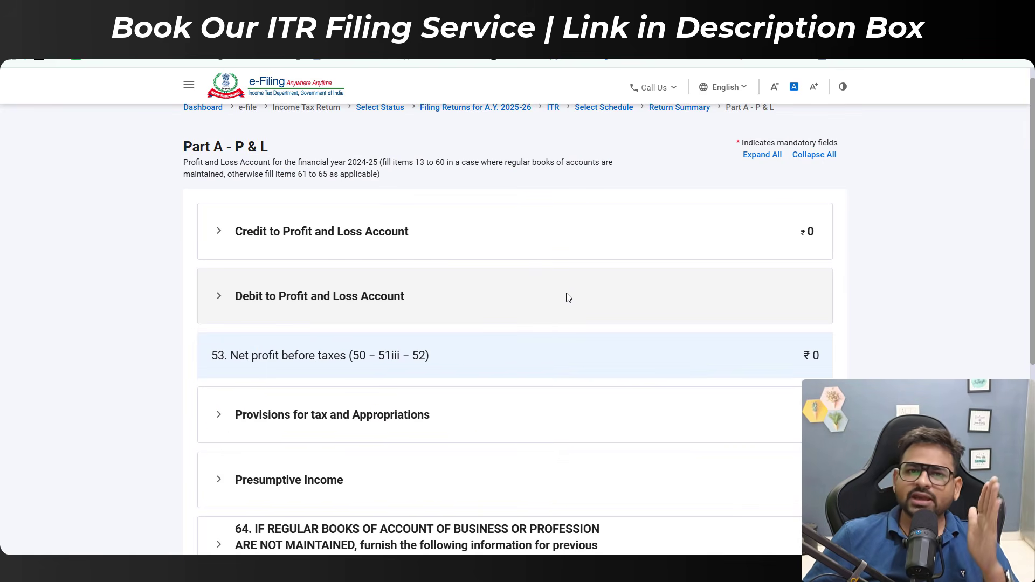
Expand Presumptive Income in Part A - P & L and open item 61, presumptive business income under section 44AD, for editing
scroll(568, 297, down, 3)
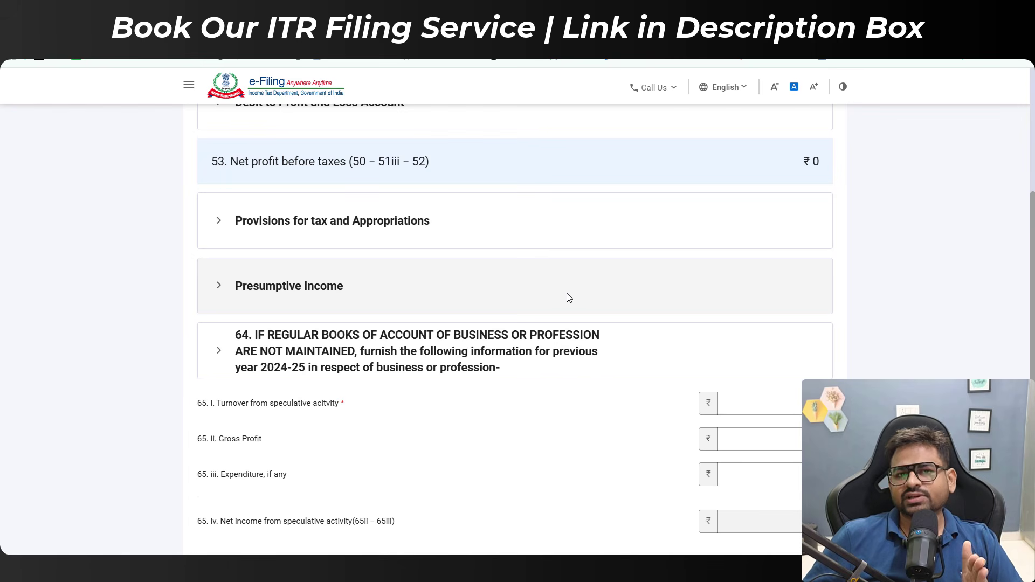
scroll(569, 297, up, 5)
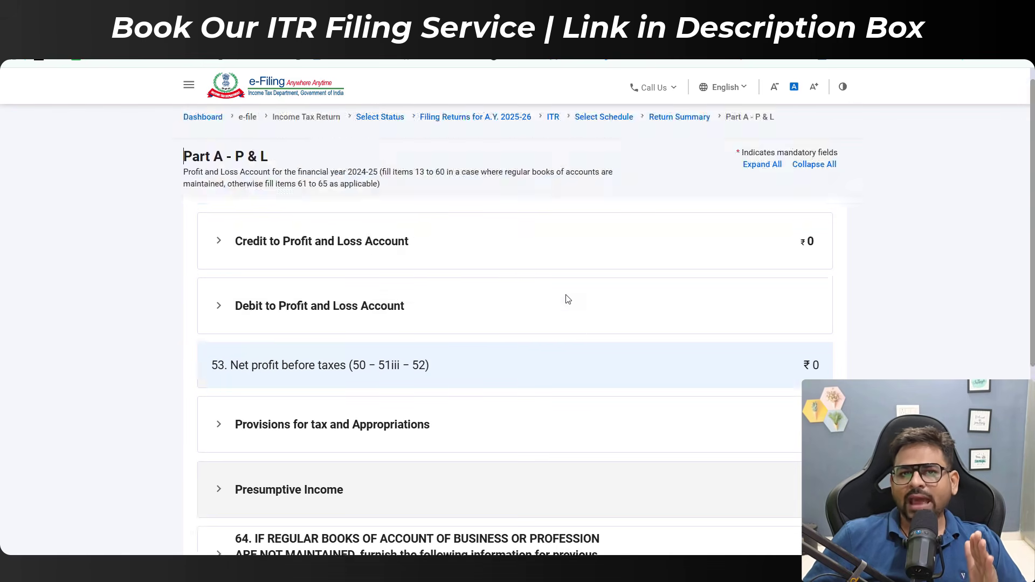
drag(223, 204, 335, 216)
scroll(335, 216, down, 6)
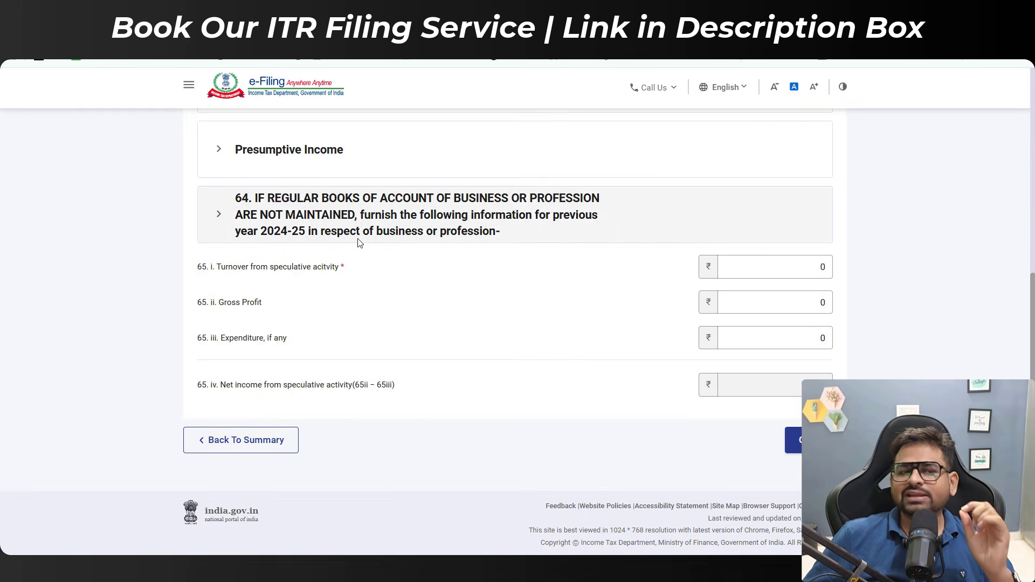
click(258, 167)
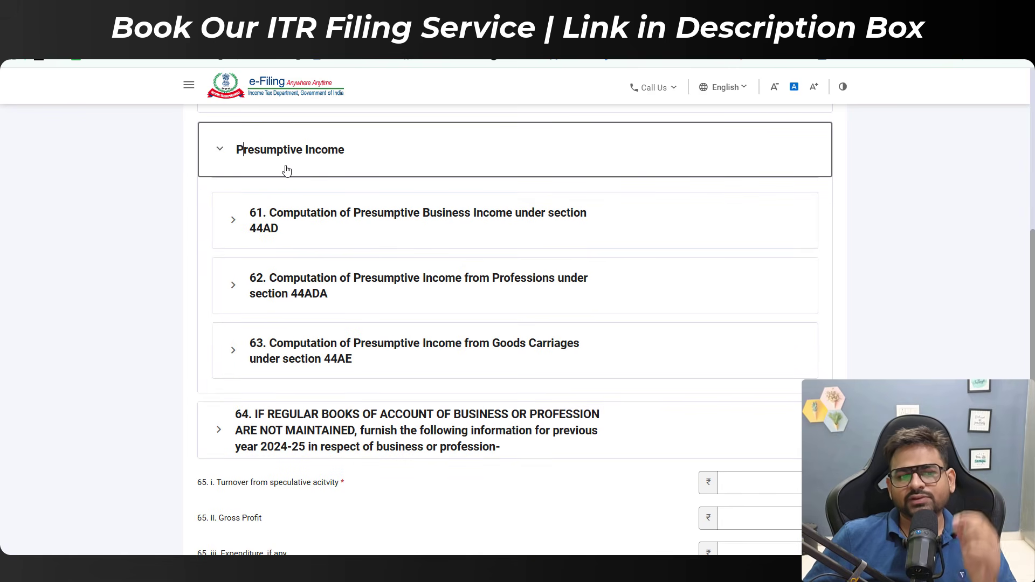
click(291, 212)
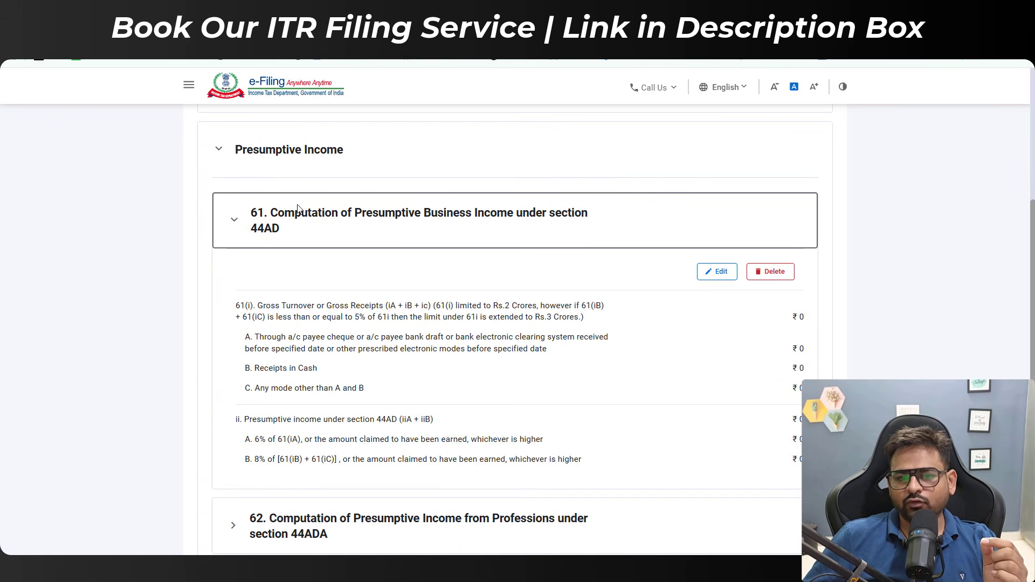
click(716, 272)
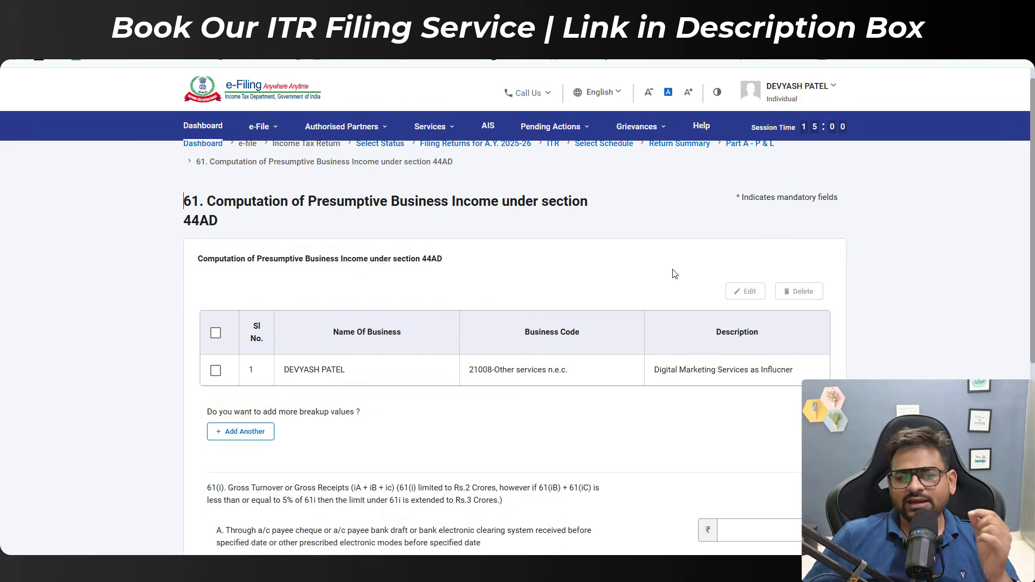
Change the listed business entry's code to 21010-Futures and Options trading and its description to FNO Trading
click(356, 366)
click(526, 263)
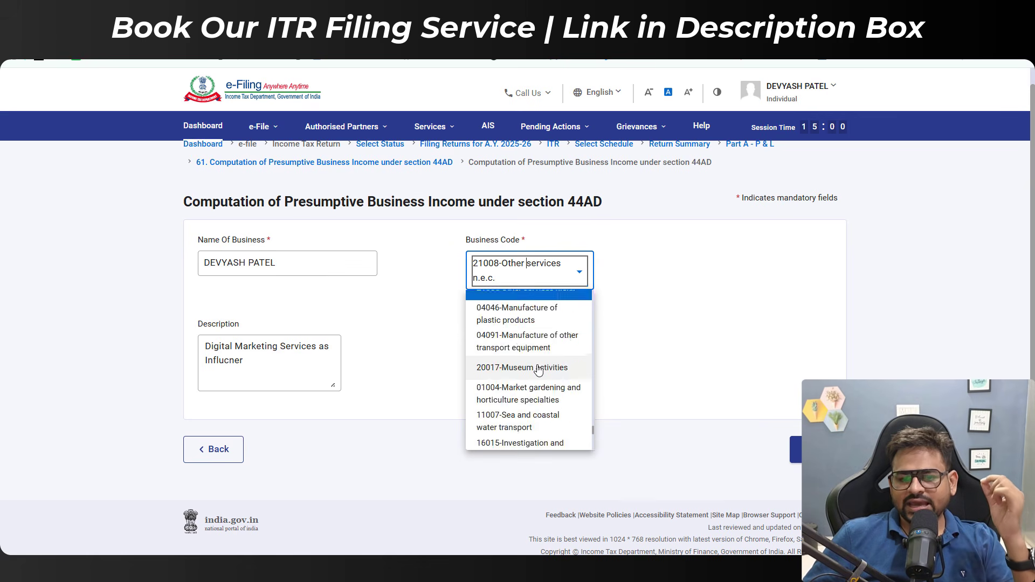
scroll(536, 367, down, 5)
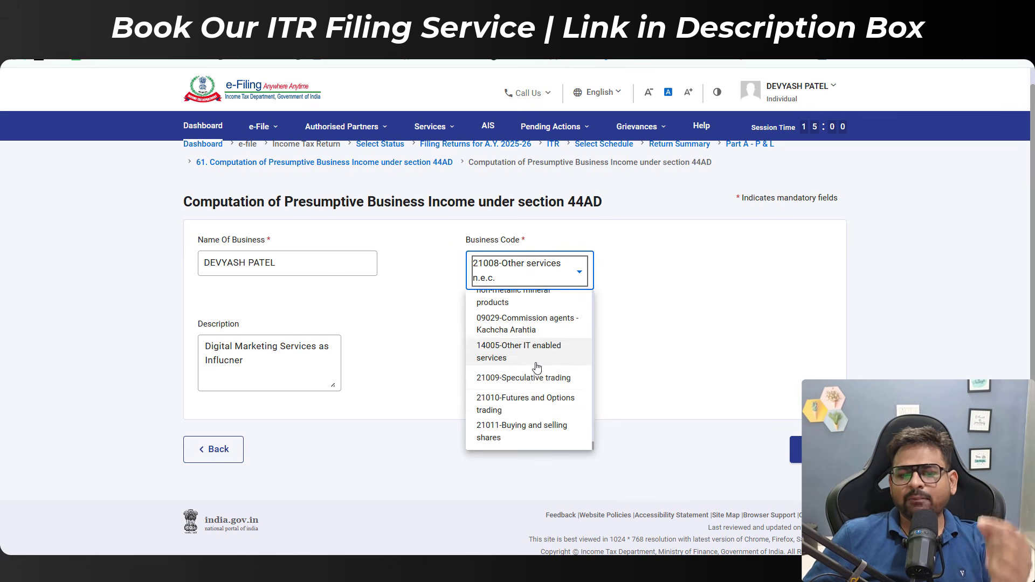
click(531, 403)
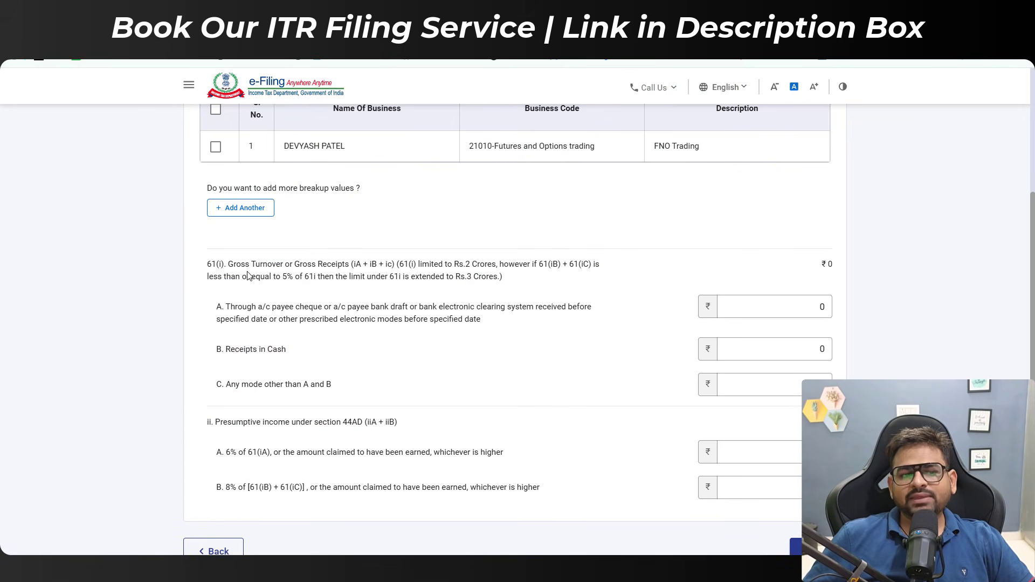
Examine the gross turnover limit under section 44AD and the fields for receipts and presumptive income
drag(242, 277, 456, 277)
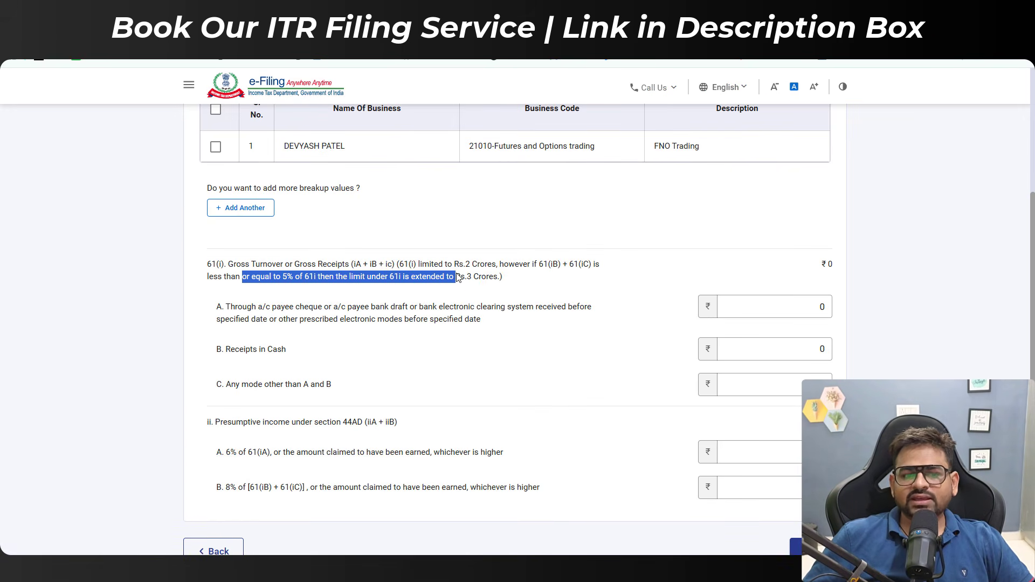
click(817, 299)
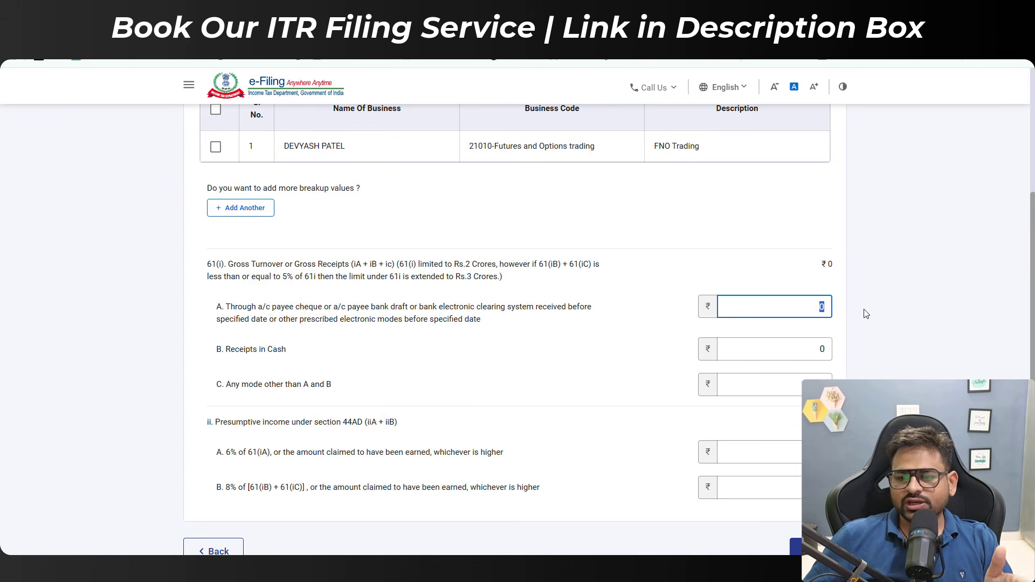
scroll(854, 321, down, 2)
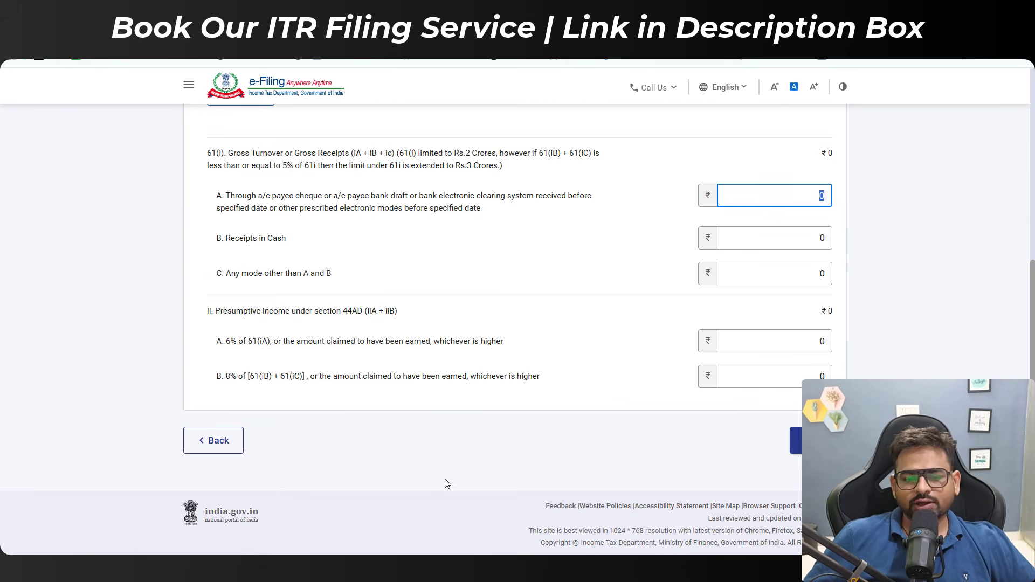
Switch to Excel to check the options and futures turnover on the F&O sheet, and return to the 44AD presumptive income form
mouse_move(487, 566)
click(543, 543)
click(212, 384)
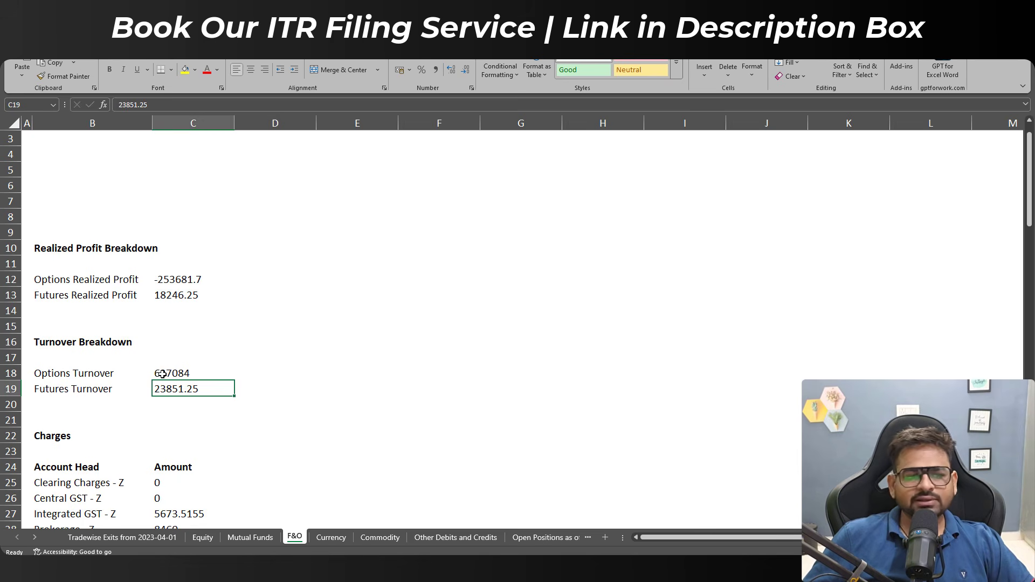
drag(175, 369, 191, 407)
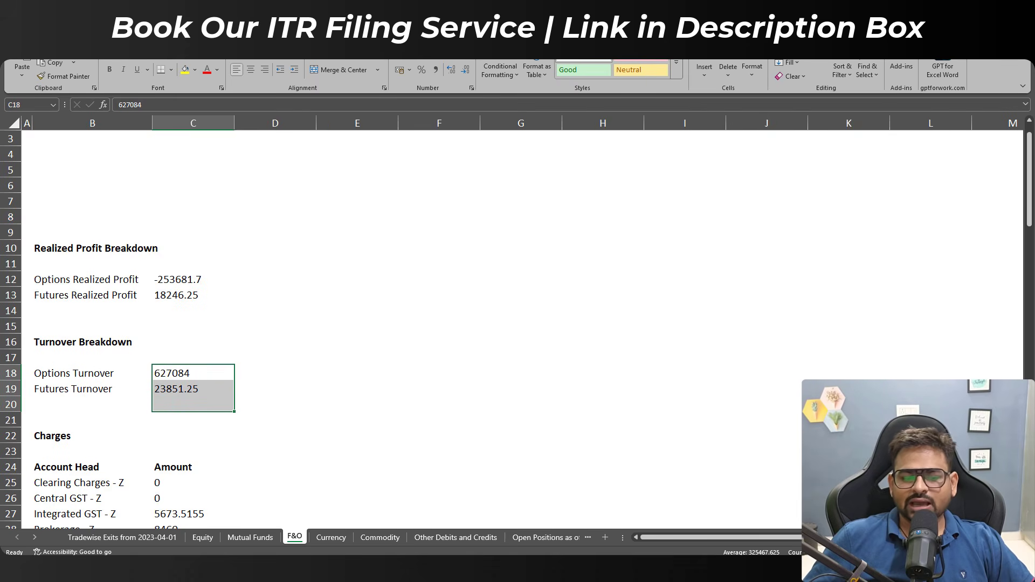
click(356, 566)
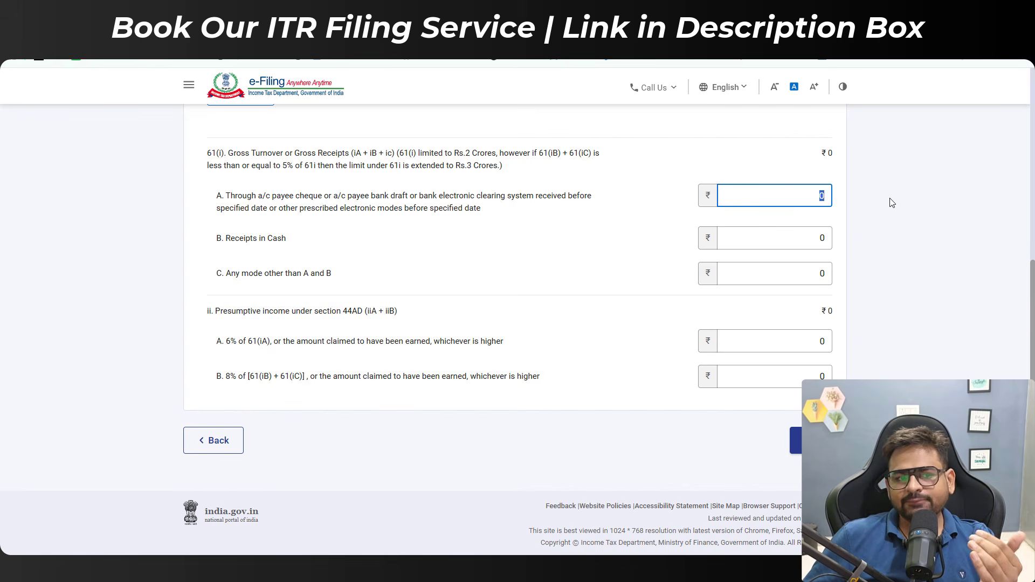
click(755, 340)
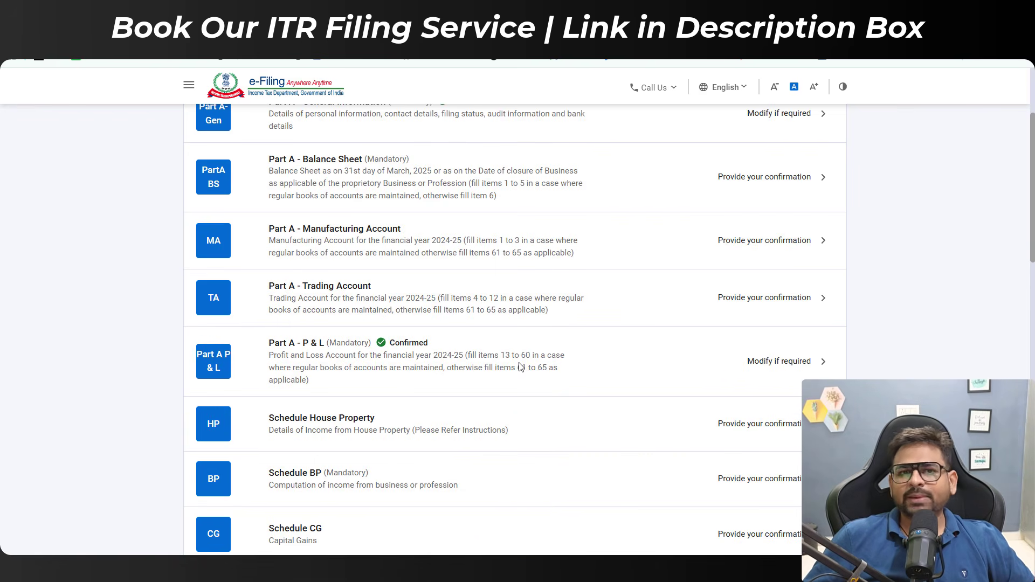
Open Part A - Trading Account from the Return Summary and expand item 9, Direct Expenses
scroll(388, 393, up, 3)
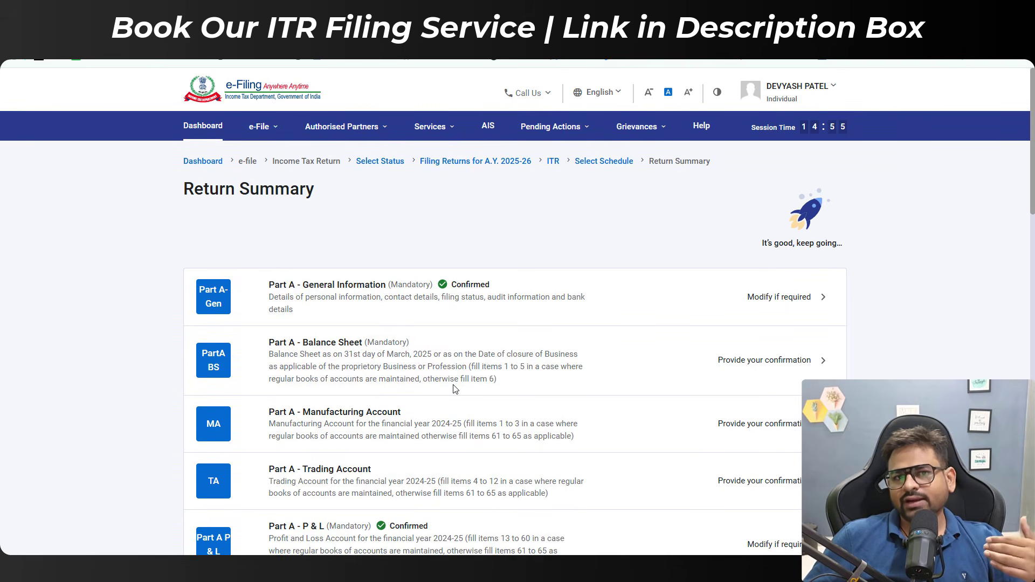
scroll(454, 388, down, 4)
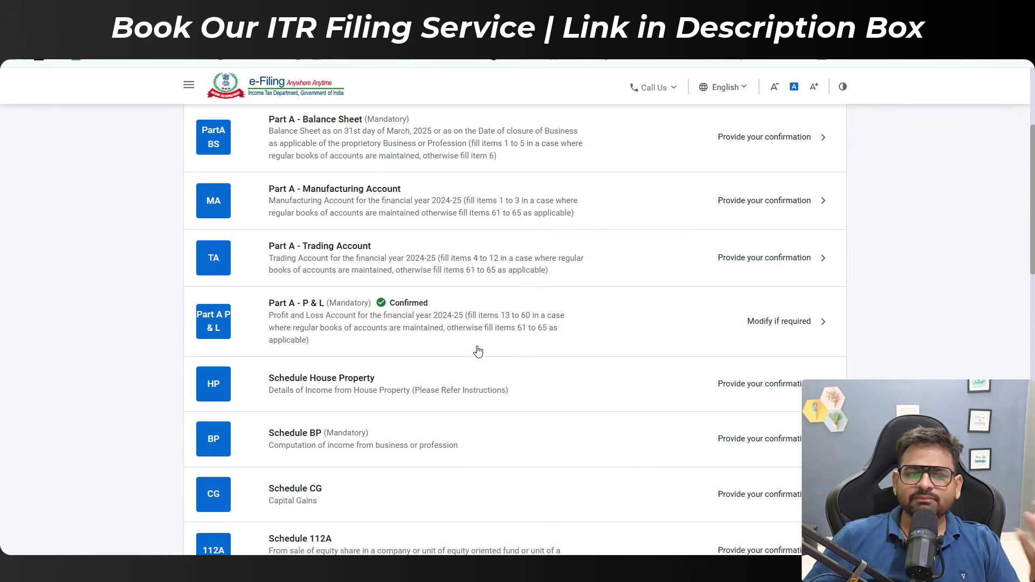
click(332, 256)
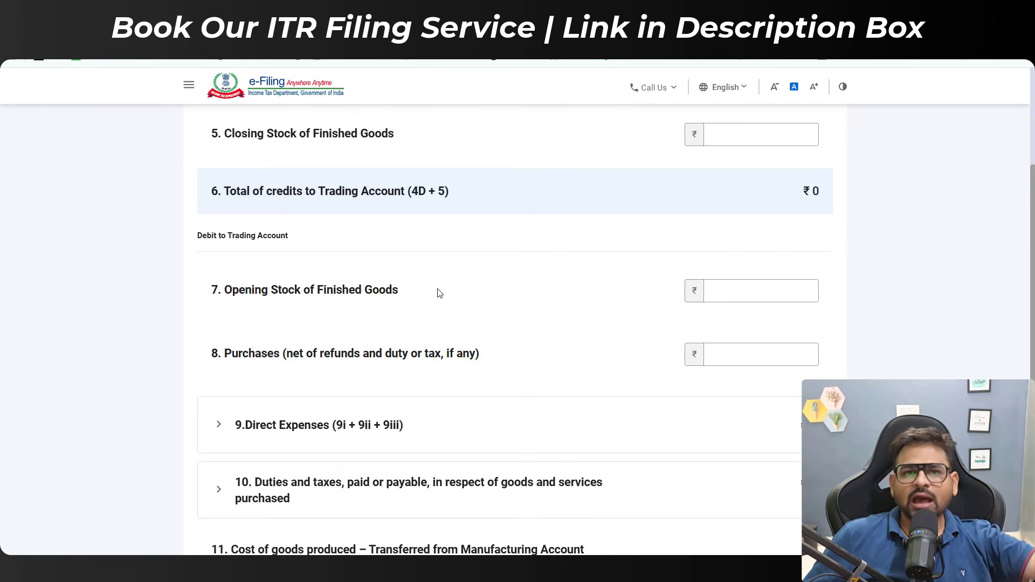
scroll(438, 291, down, 3)
scroll(440, 294, down, 3)
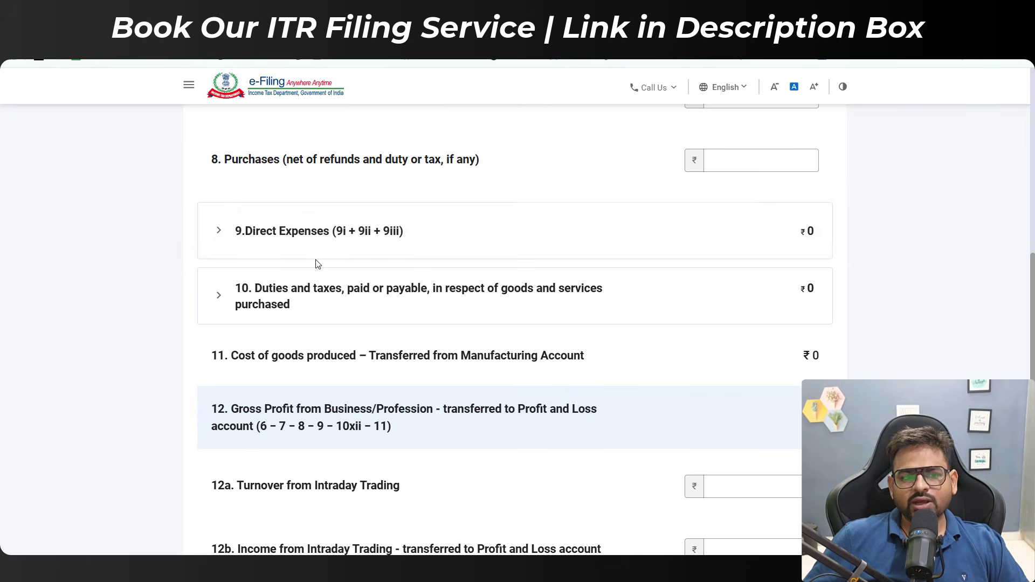
click(296, 252)
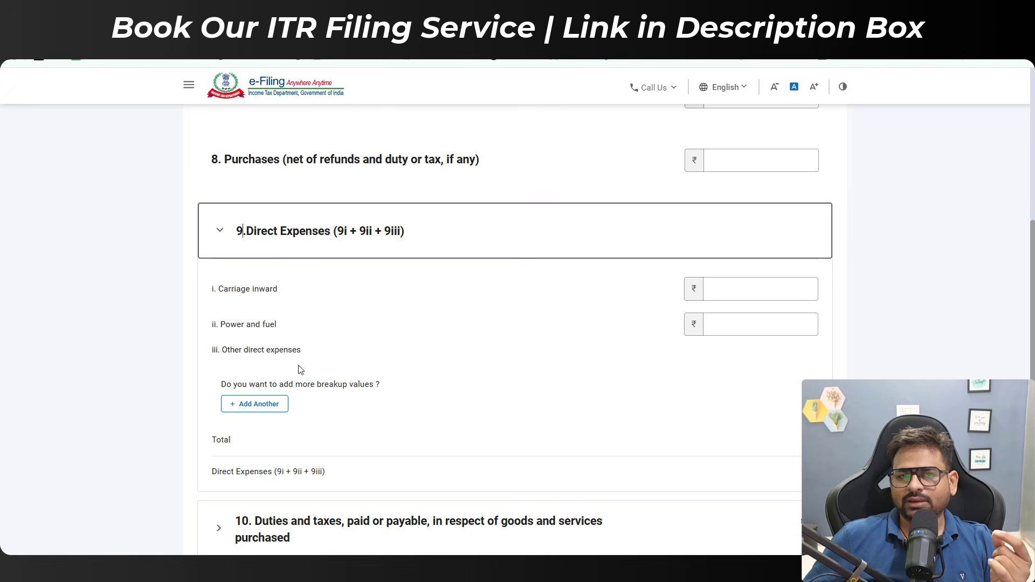
Add an entry under Other direct expenses named FNO Loss with an amount of 235000
click(238, 405)
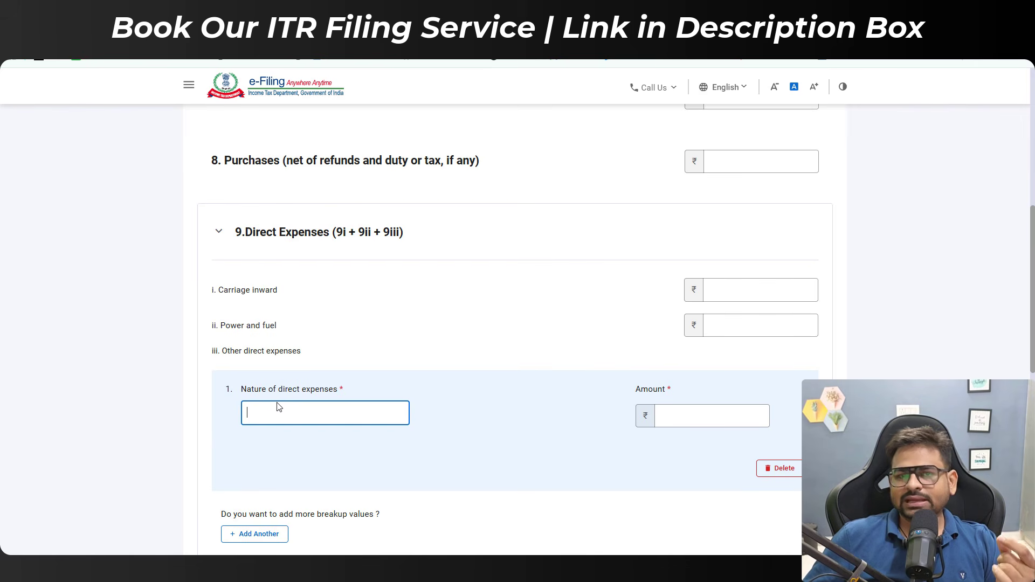
text(FNO Loss)
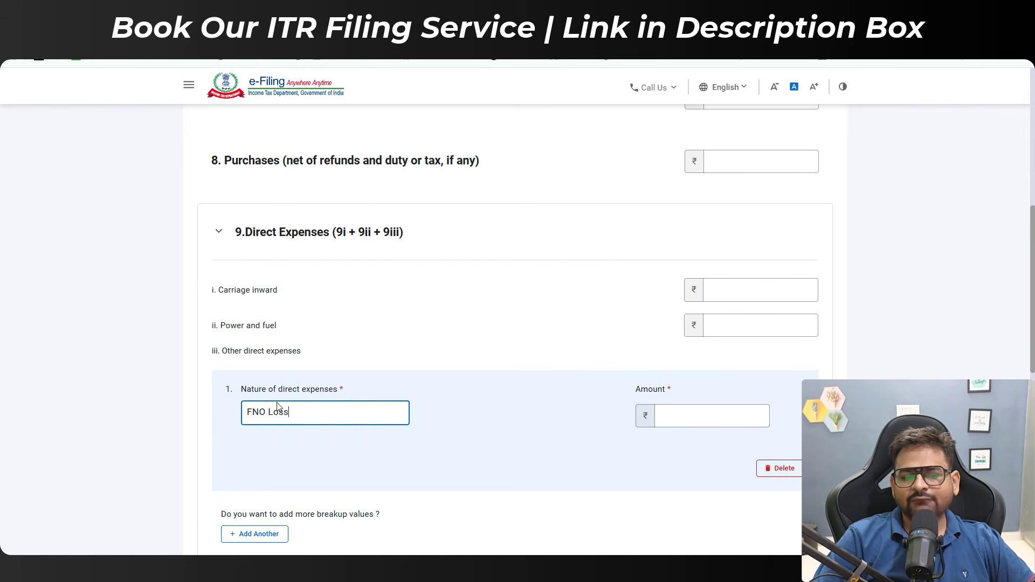
key(Tab)
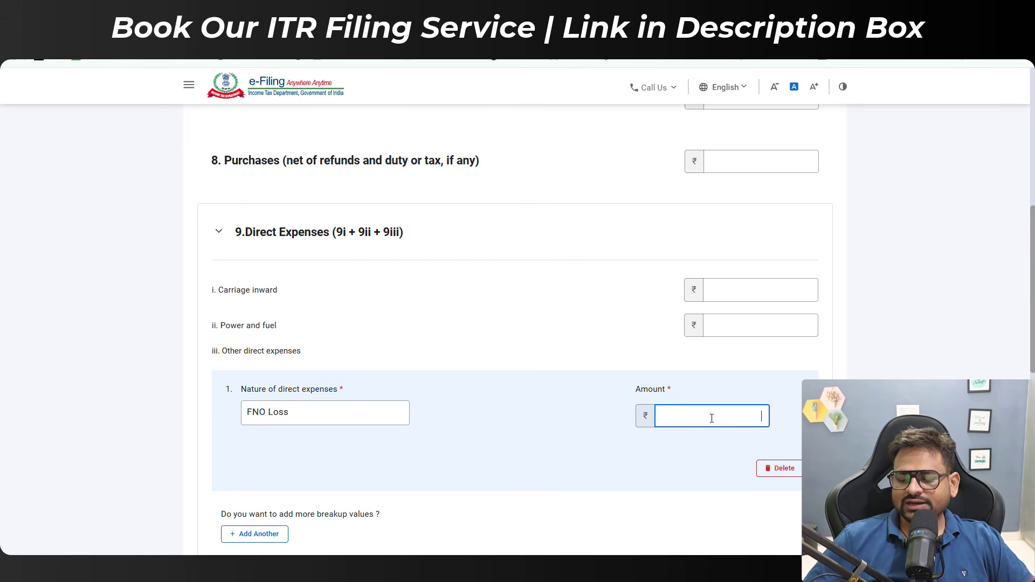
text(235000)
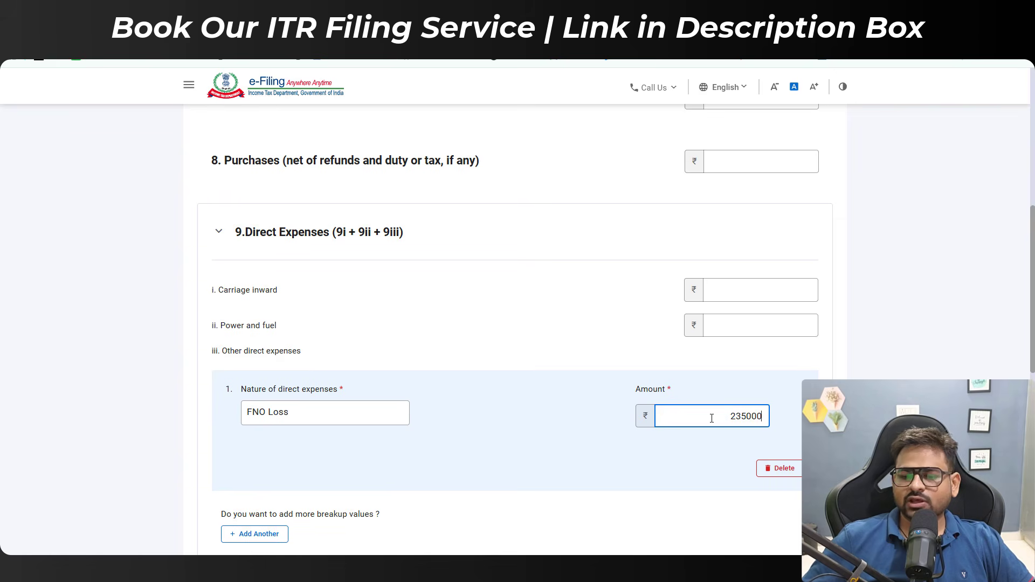
scroll(642, 350, down, 3)
click(647, 249)
Add a second entry under Other direct expenses and name it Brokerage Charges
click(256, 340)
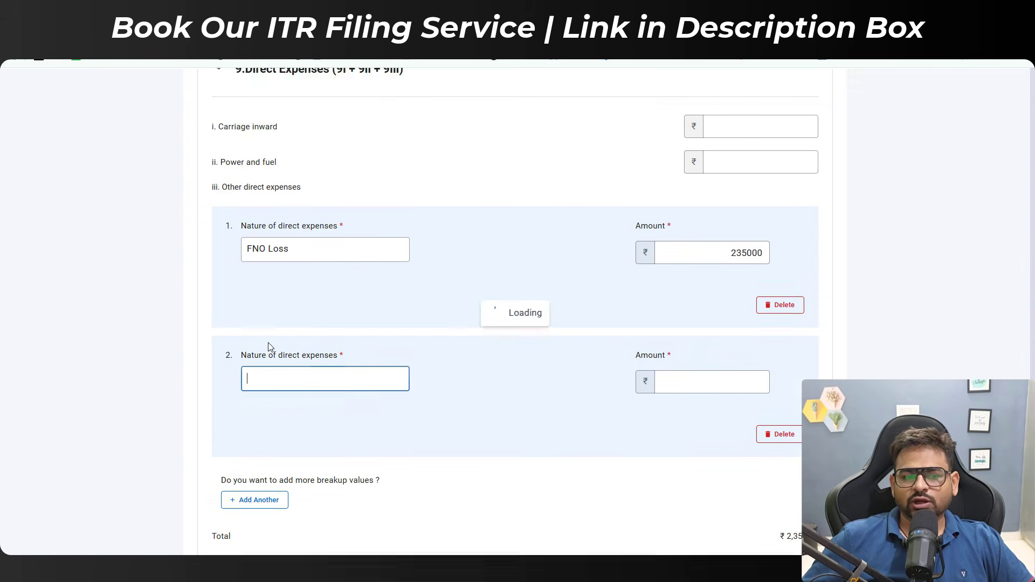
text(Broke)
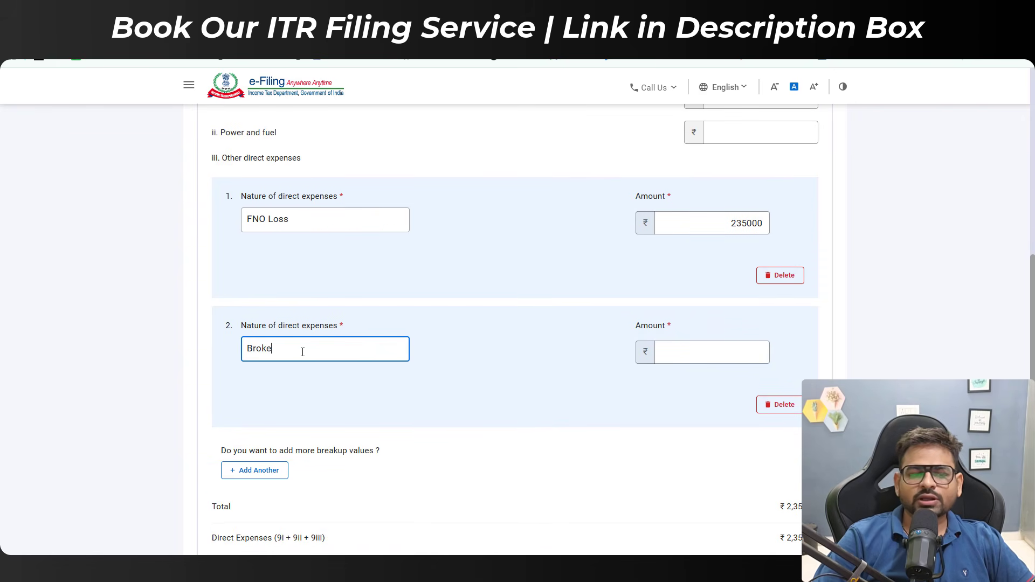
text(rage Chargeds)
key(Tab)
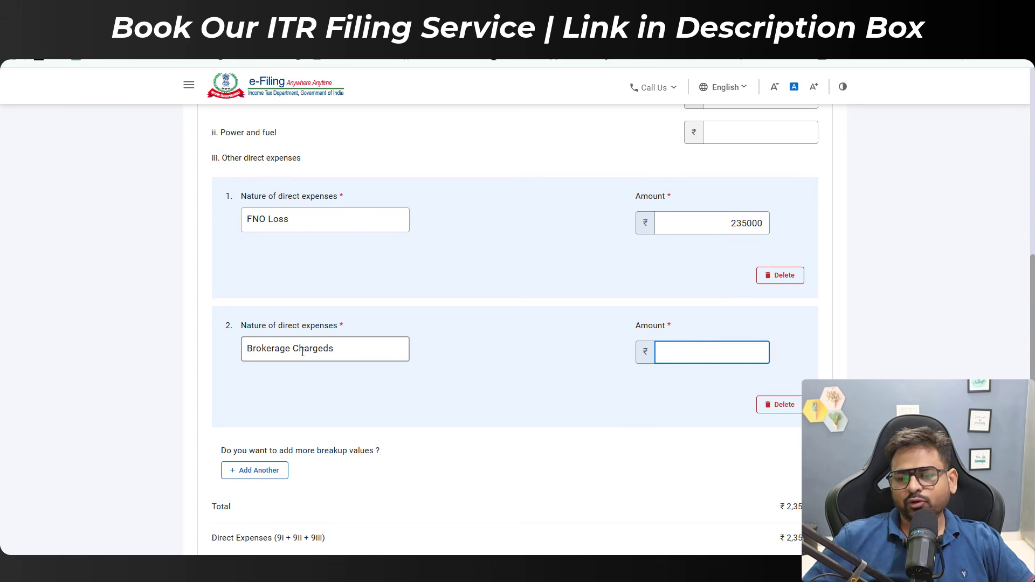
click(365, 347)
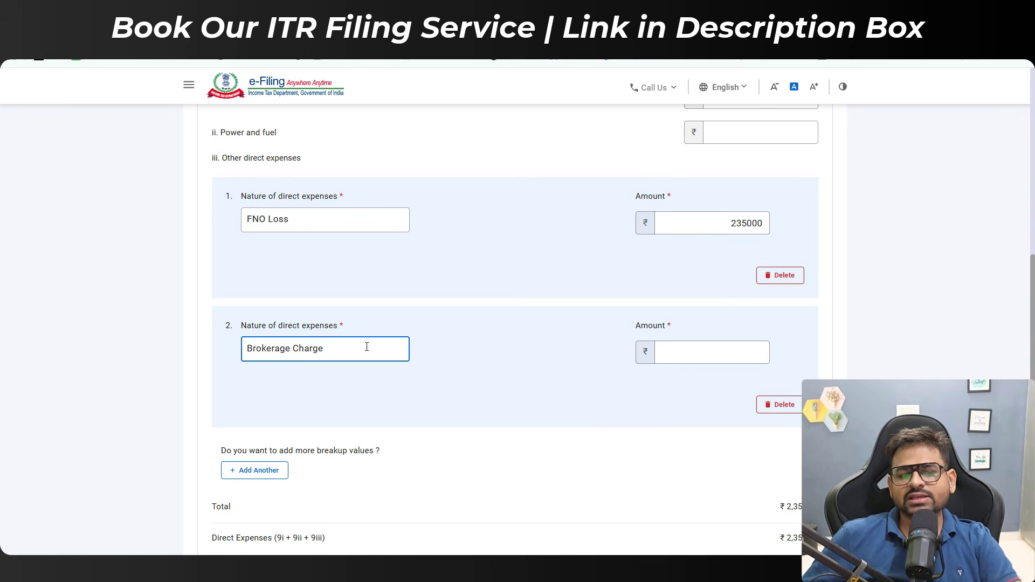
Look up the brokerage on Excel's F&O sheet, enter 8460 as the Brokerage Charges amount, and review the resulting gross profit
click(658, 352)
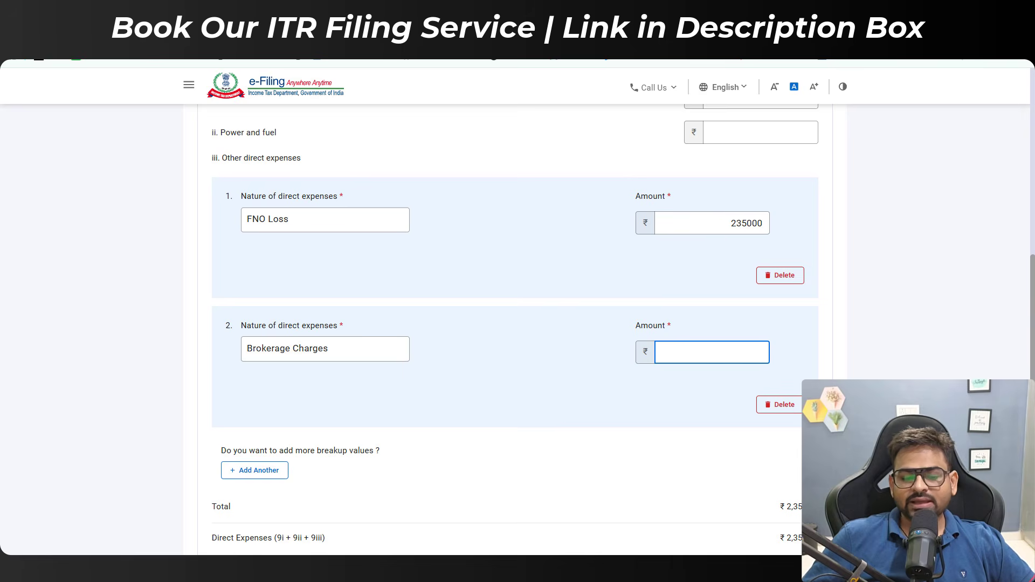
click(483, 568)
click(528, 518)
click(357, 389)
drag(173, 280, 201, 311)
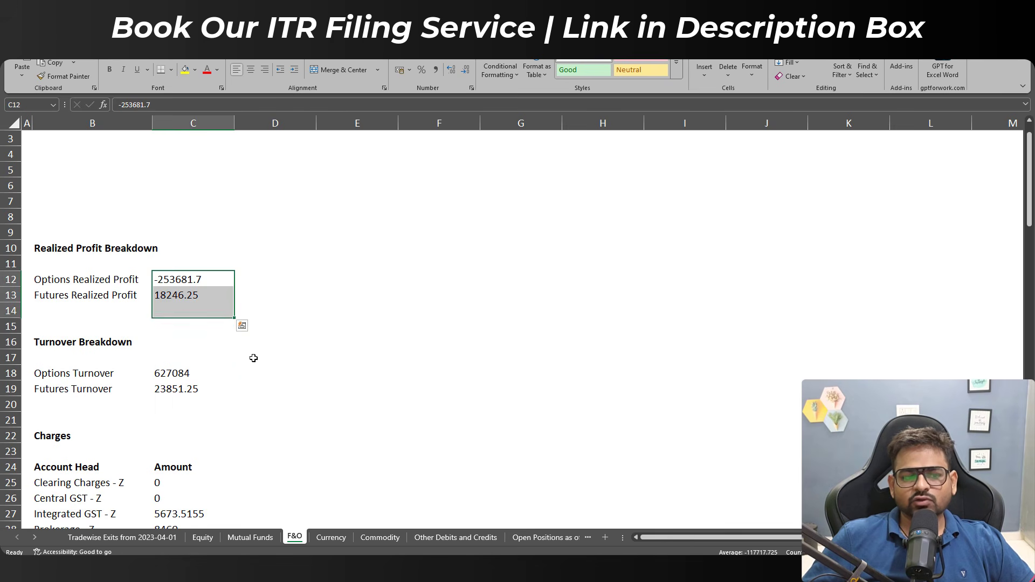
scroll(132, 260, down, 7)
drag(51, 214, 221, 220)
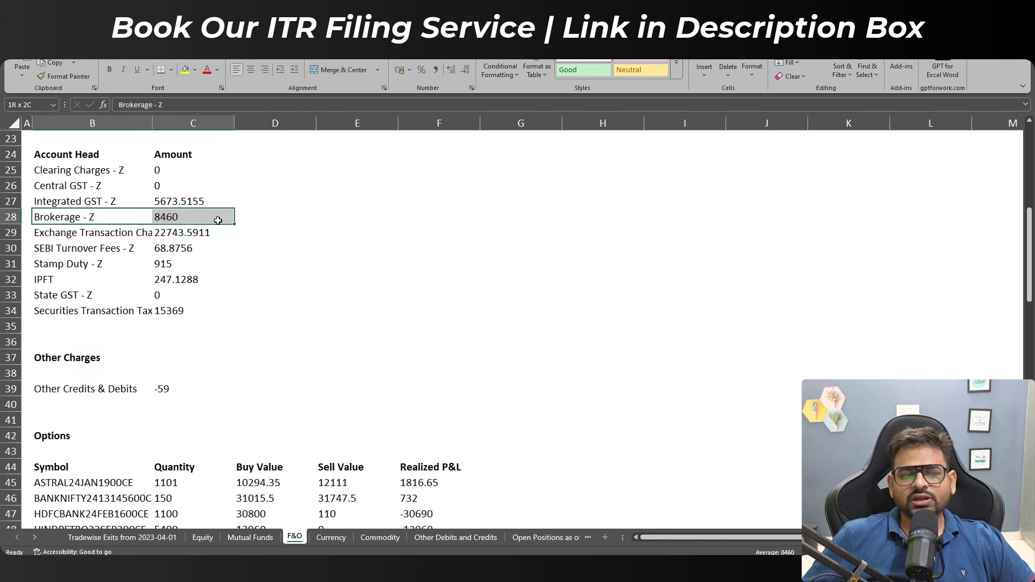
key(alt+Tab)
text(84)
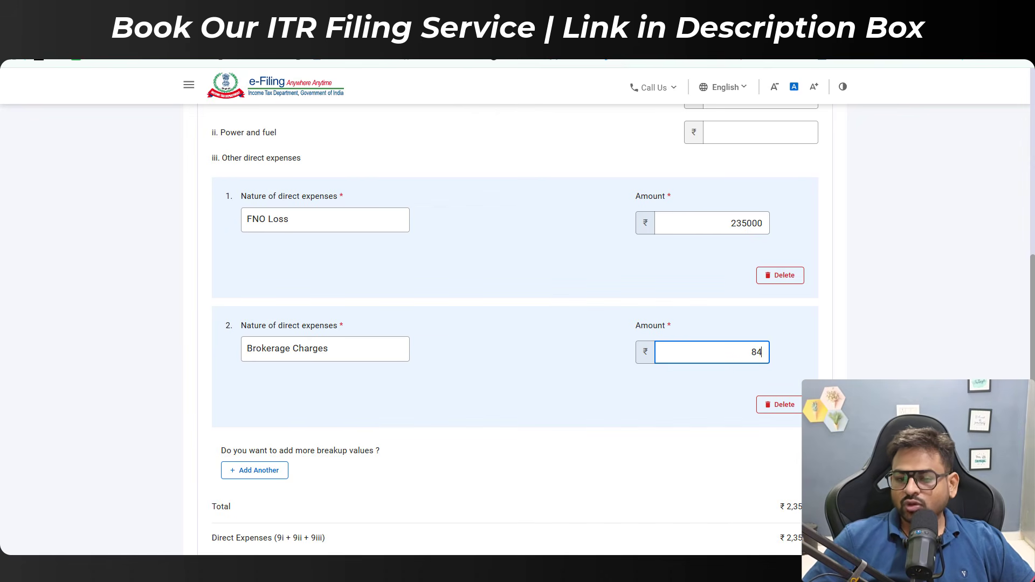
key(Tab)
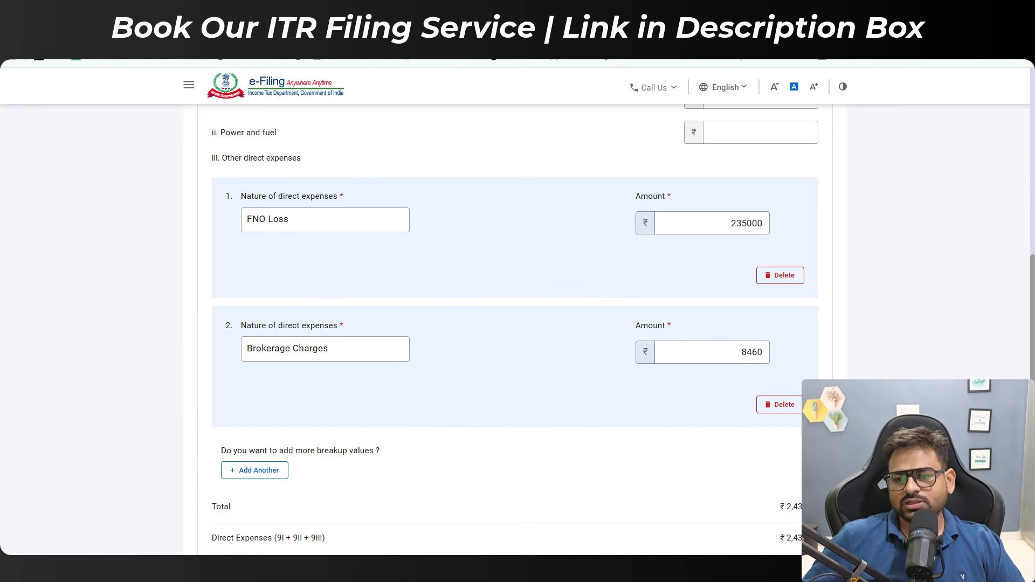
scroll(686, 235, down, 6)
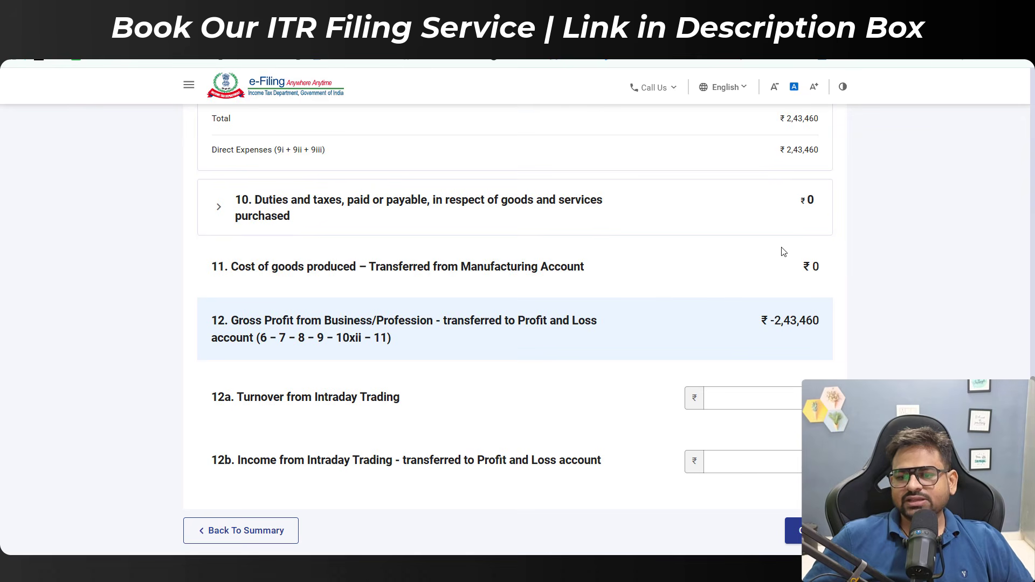
Review the item 12 gross profit and intraday items 12a and 12b, and confirm the Trading Account
drag(761, 320, 820, 323)
drag(316, 338, 607, 326)
drag(768, 322, 789, 330)
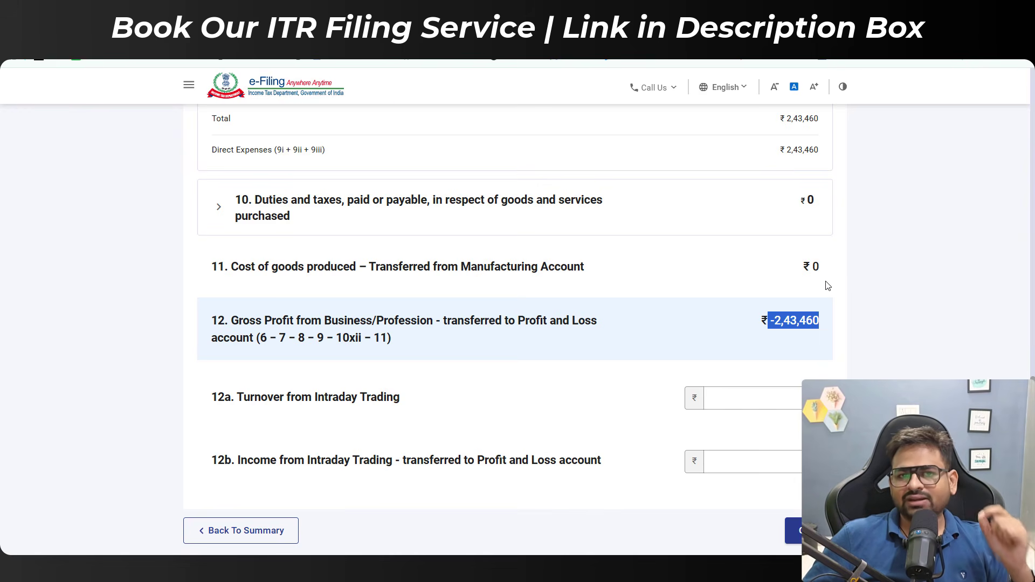
scroll(826, 289, down, 2)
drag(218, 312, 404, 318)
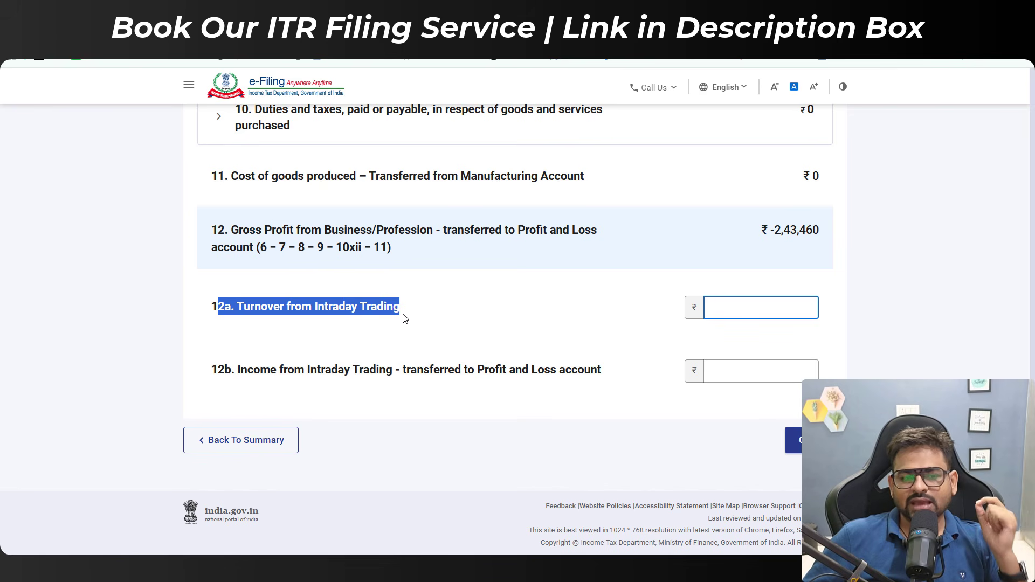
click(768, 317)
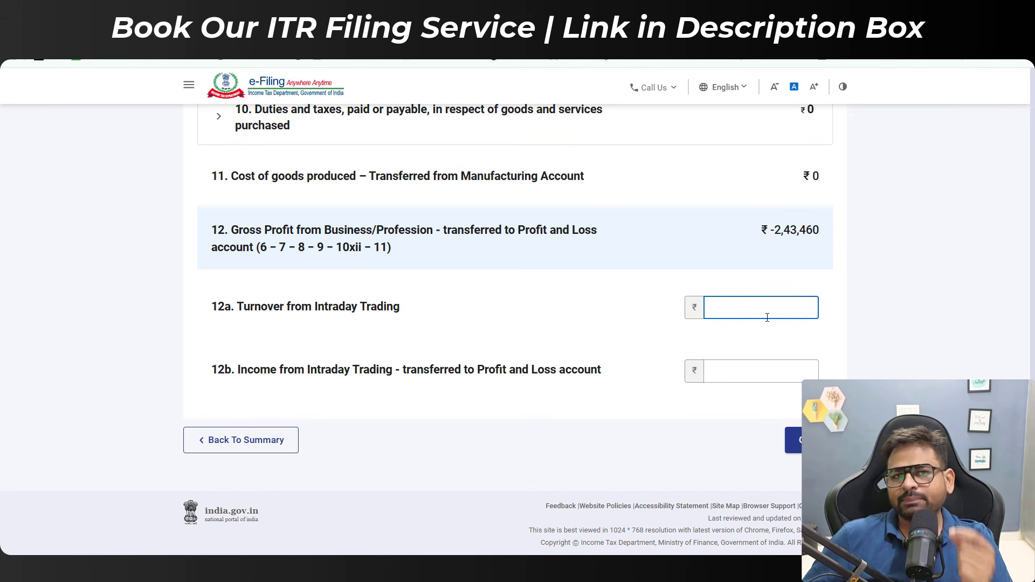
click(766, 379)
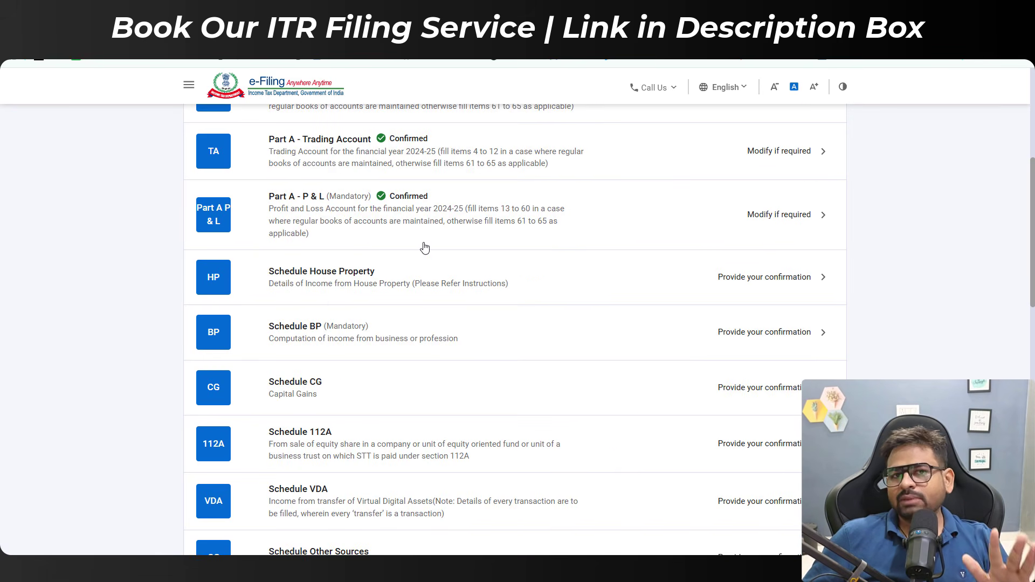
Open Part A - Balance Sheet and examine item 6, the details required when regular books of account are not maintained
scroll(462, 233, up, 4)
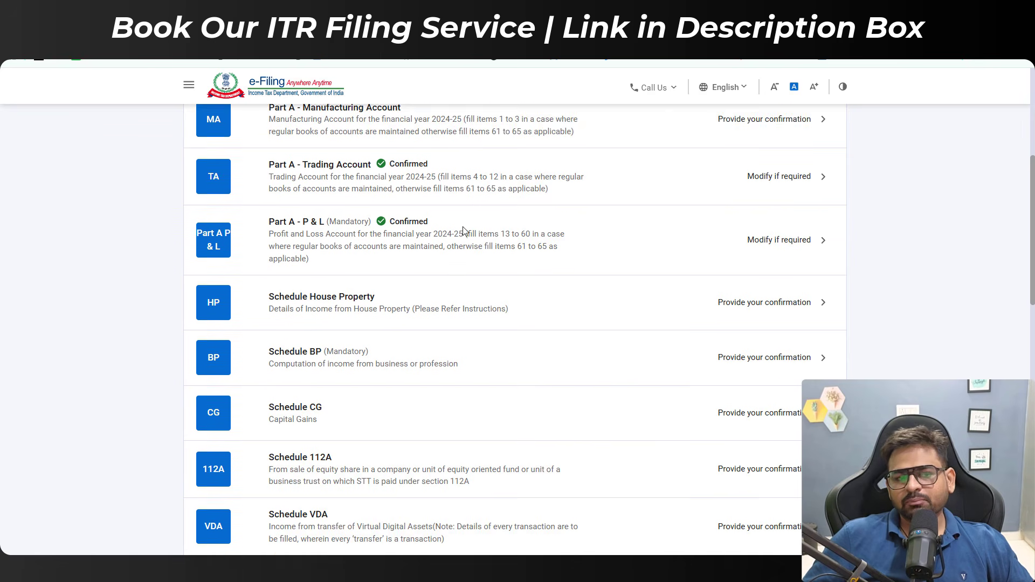
click(409, 226)
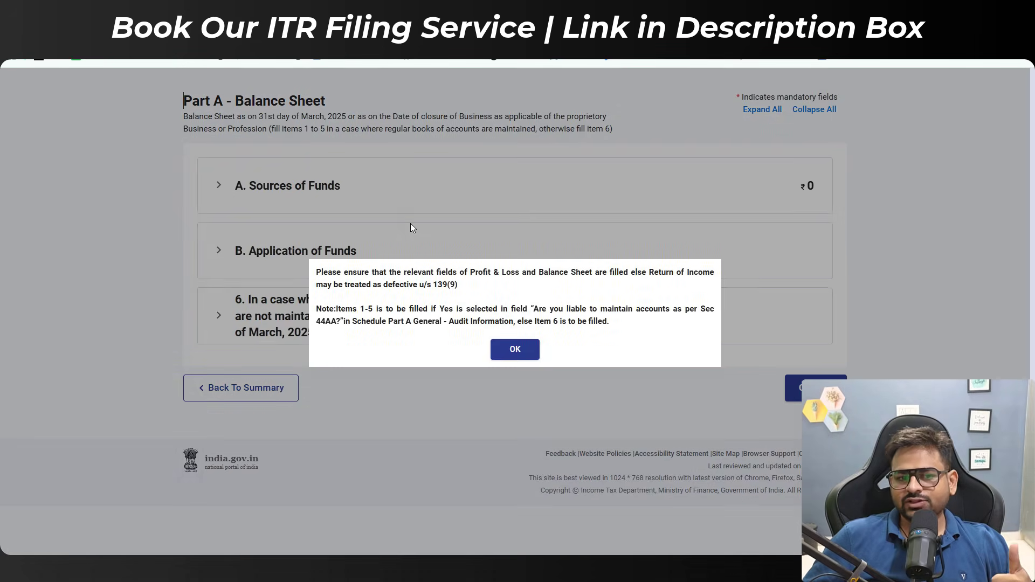
click(515, 349)
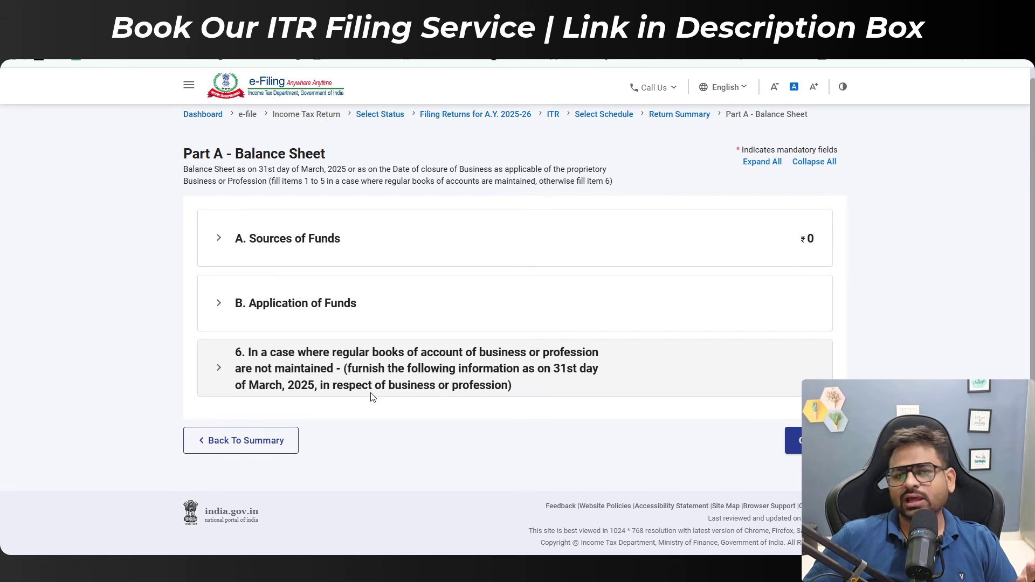
click(225, 388)
scroll(314, 376, down, 3)
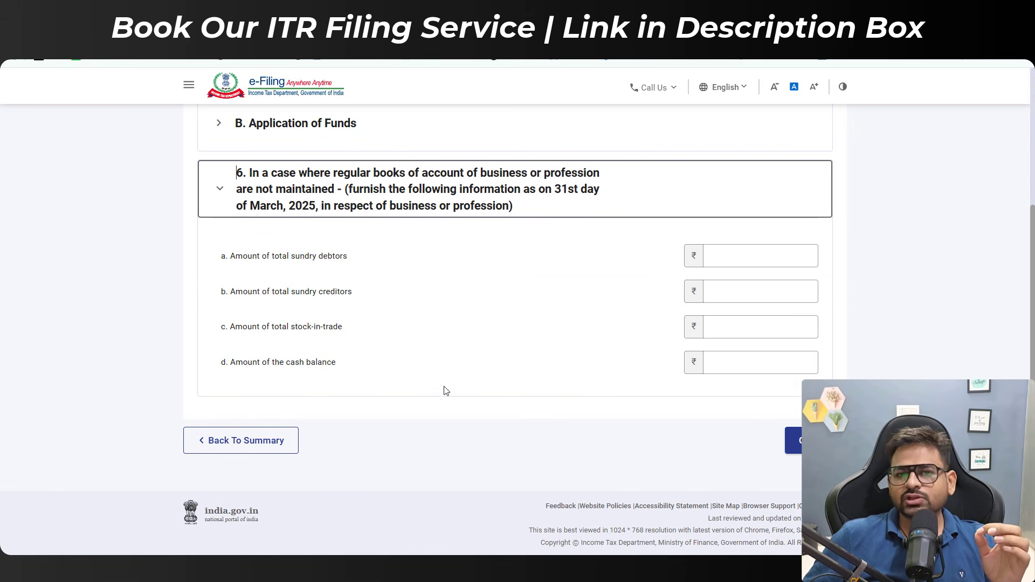
drag(243, 363, 271, 390)
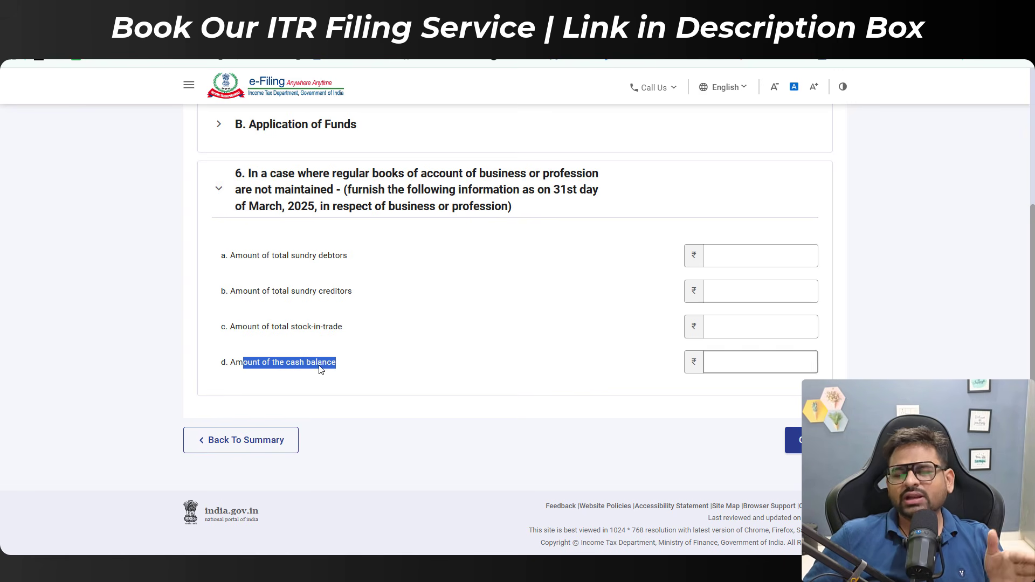
click(797, 367)
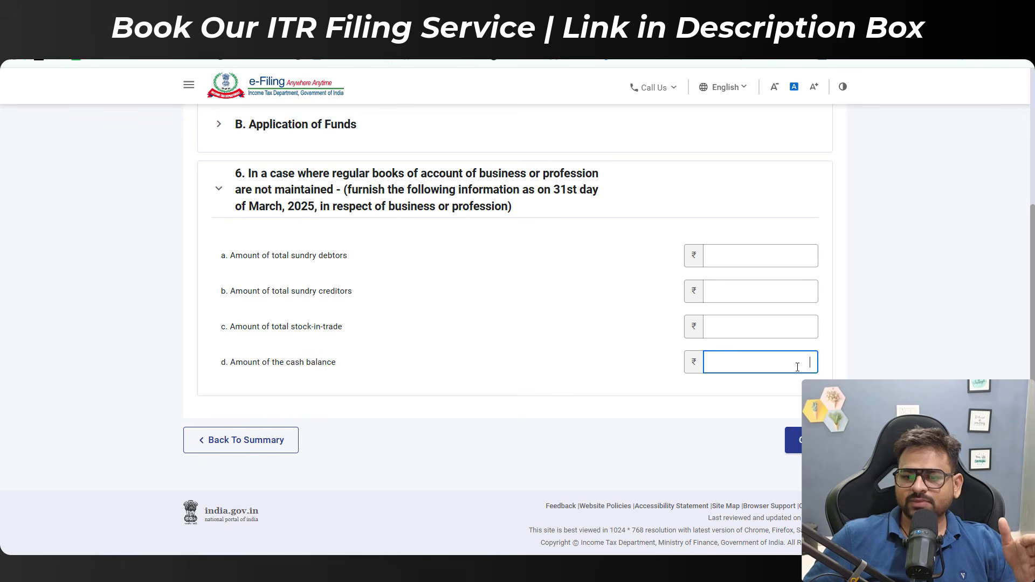
scroll(517, 365, up, 5)
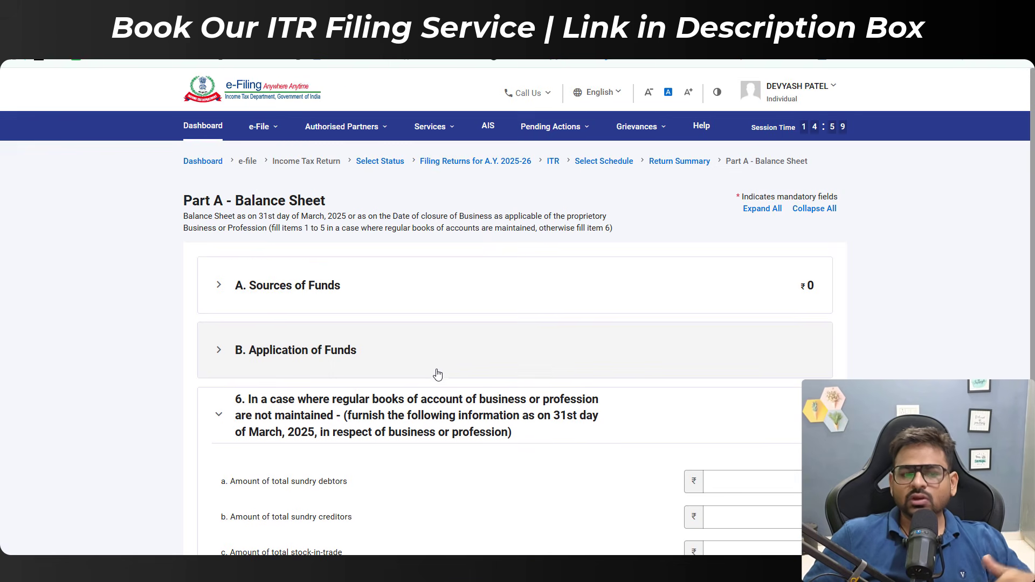
click(412, 412)
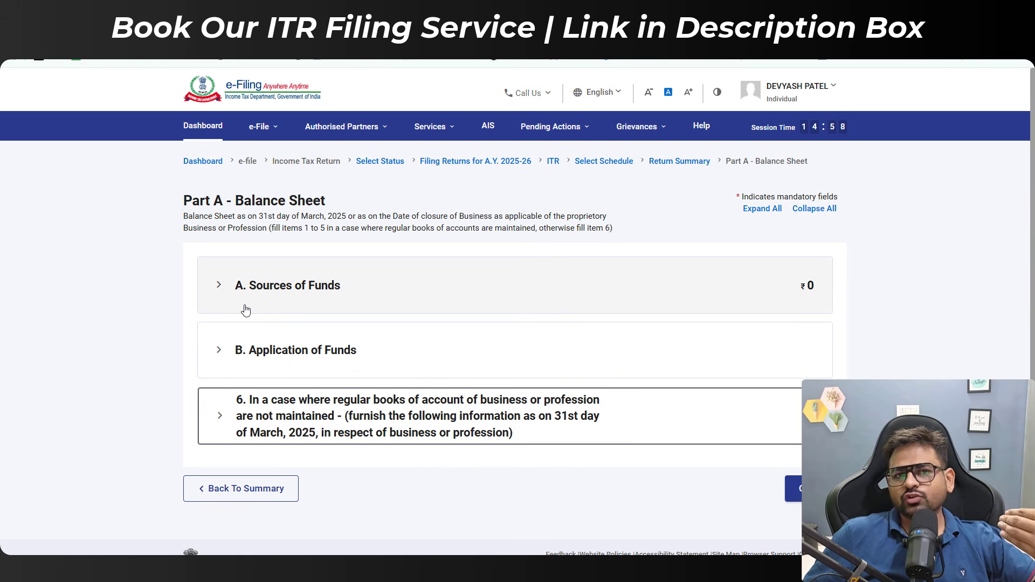
Open B. Application of Funds for editing and expand item 3, Current assets, loans and advances
click(263, 308)
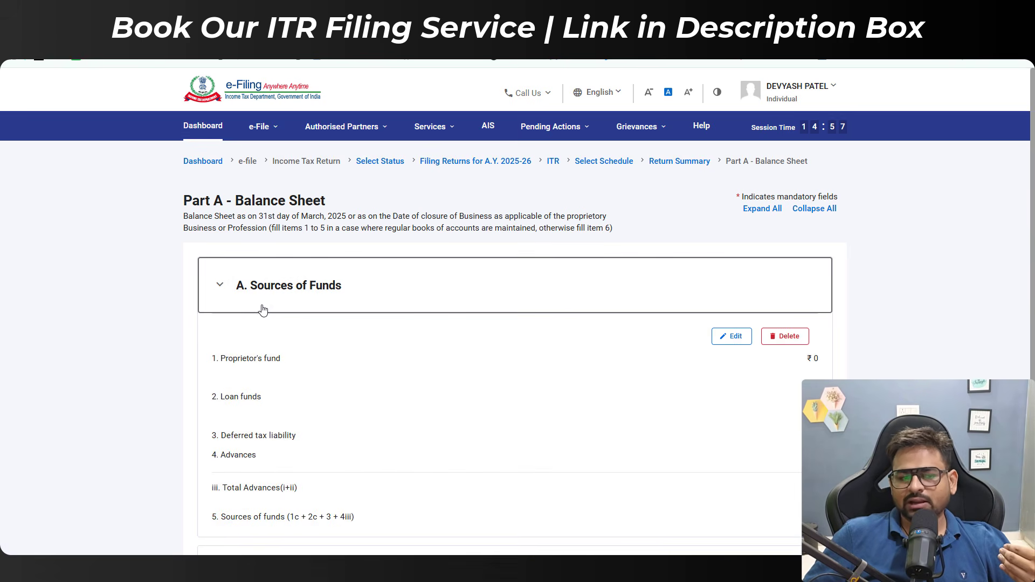
click(263, 309)
click(261, 351)
scroll(596, 326, down, 4)
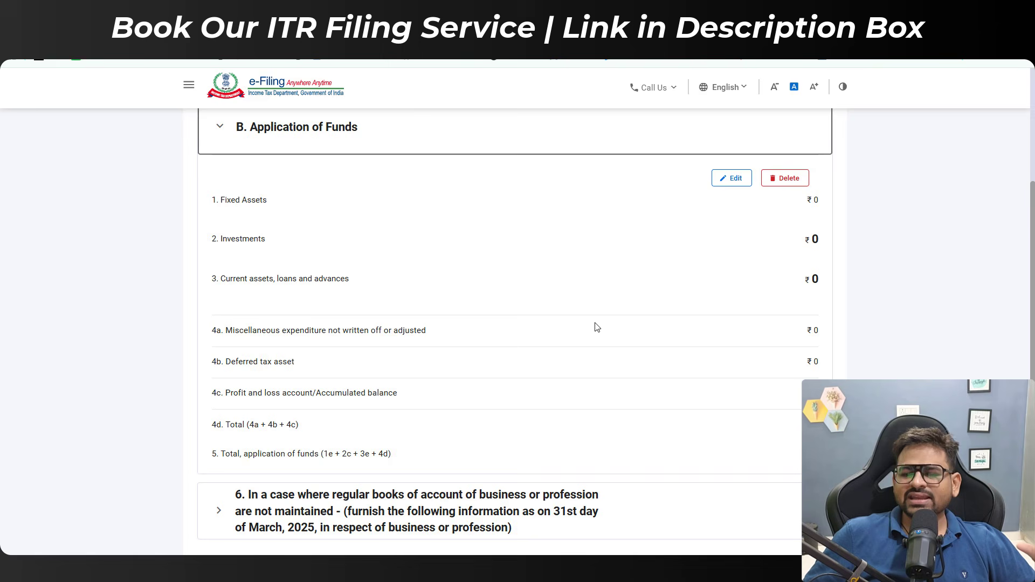
click(736, 180)
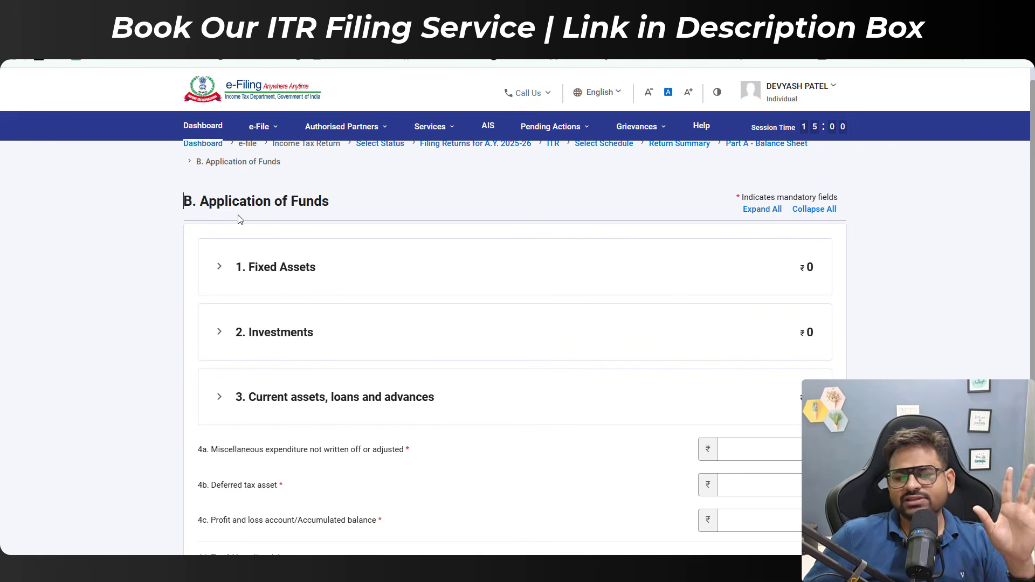
scroll(319, 268, down, 4)
click(250, 201)
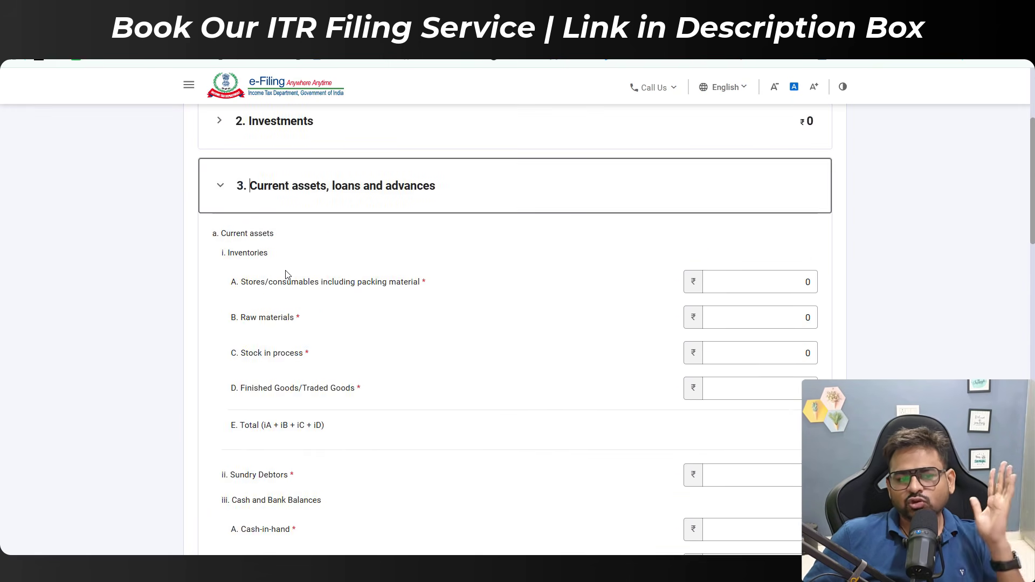
Examine the current assets and liabilities fields, especially Cash and Bank Balances, and return to the Balance Sheet
scroll(286, 274, down, 14)
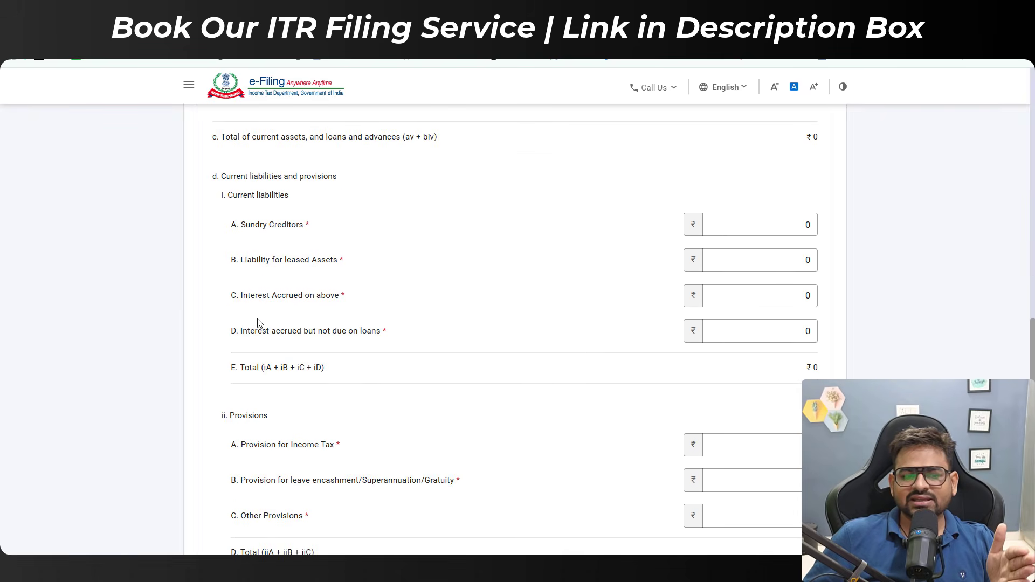
scroll(264, 323, down, 7)
scroll(275, 328, up, 9)
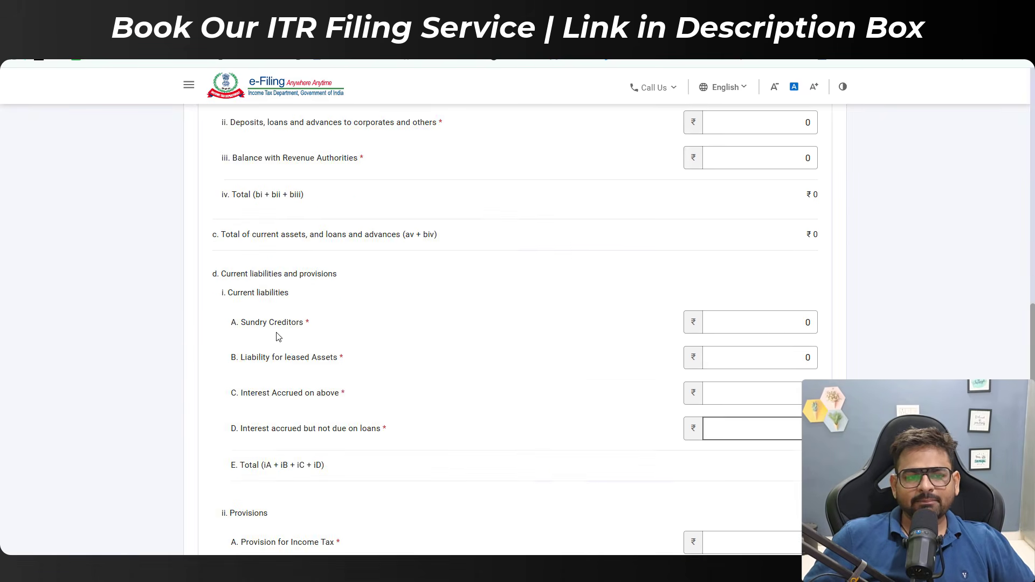
scroll(280, 342, up, 2)
scroll(288, 338, up, 8)
drag(227, 306, 347, 312)
drag(231, 370, 434, 384)
click(706, 371)
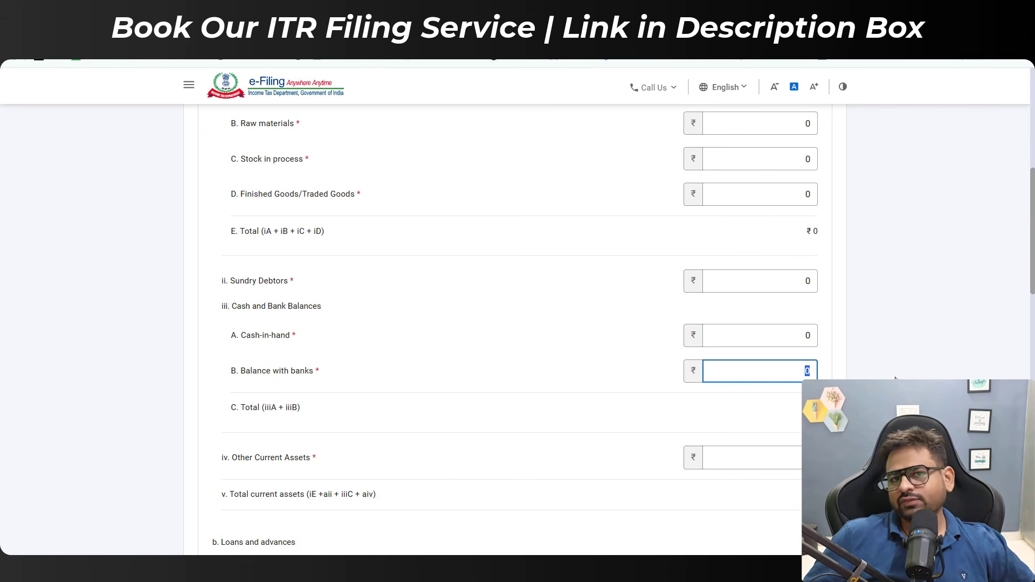
scroll(277, 485, down, 10)
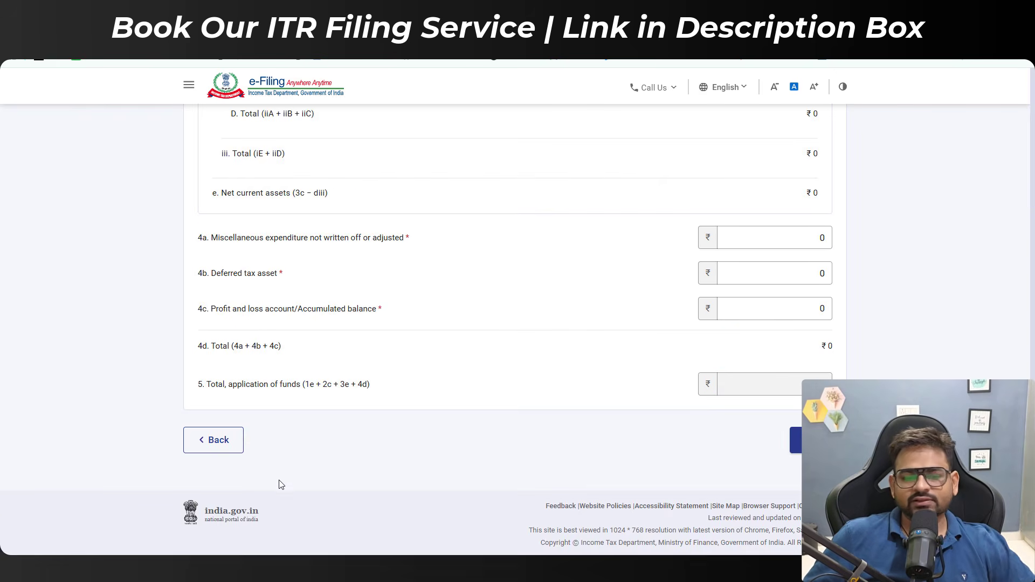
click(213, 437)
Open A. Sources of Funds for editing, examine the Proprietor's capital field under Proprietor's fund, and go back without entering amounts
click(395, 291)
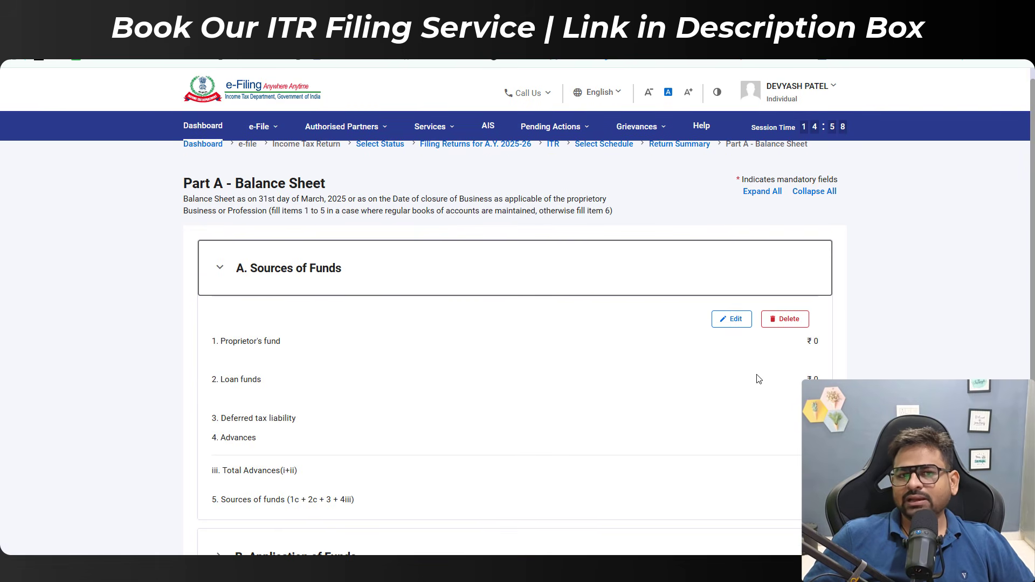
click(731, 320)
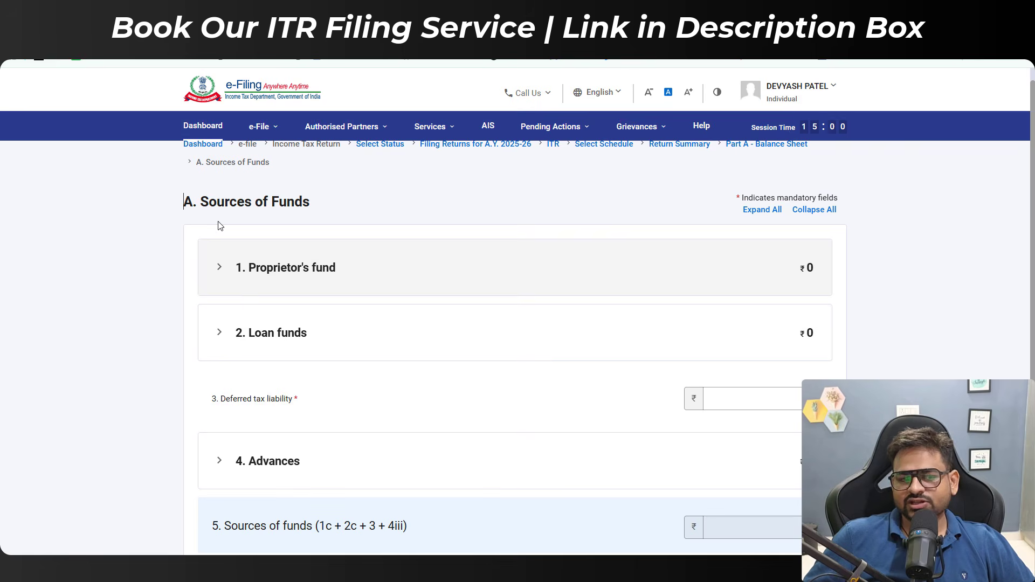
drag(201, 203, 334, 219)
click(313, 269)
drag(228, 328, 444, 335)
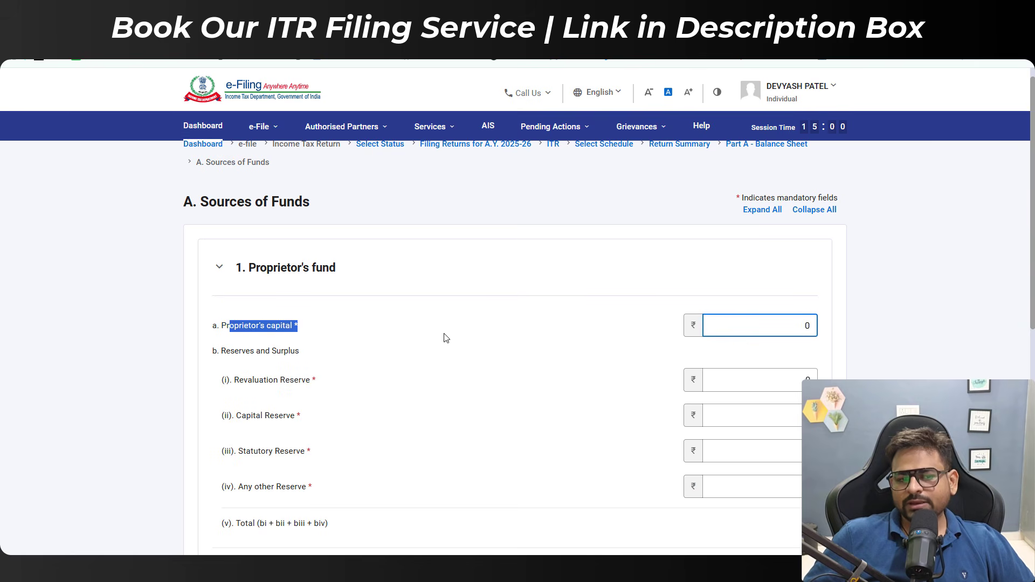
drag(779, 324, 885, 324)
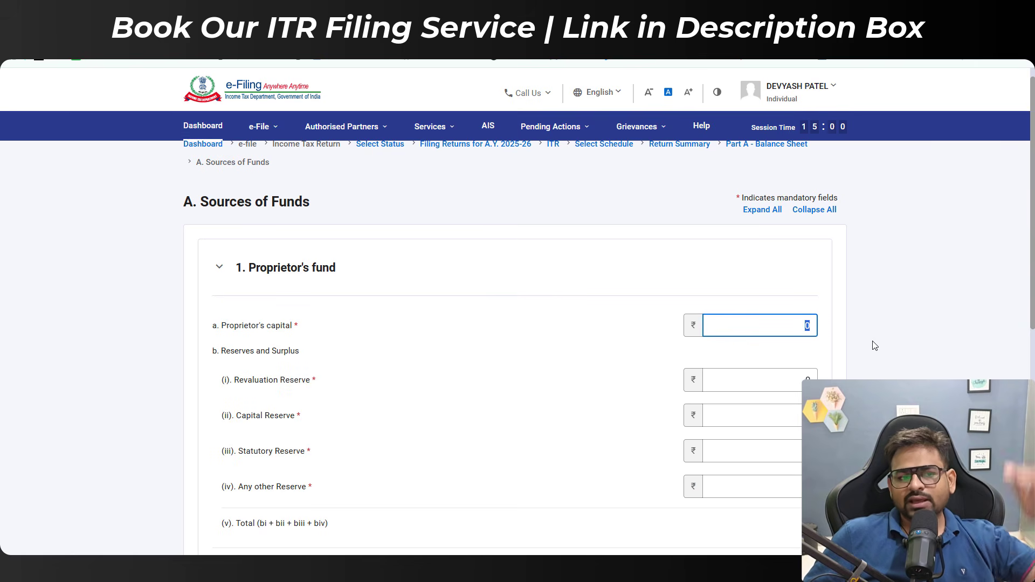
scroll(485, 404, down, 8)
click(227, 447)
Open Schedule BP from the Return Summary, check the business income chargeable under item D, and confirm the schedule
scroll(315, 332, down, 1)
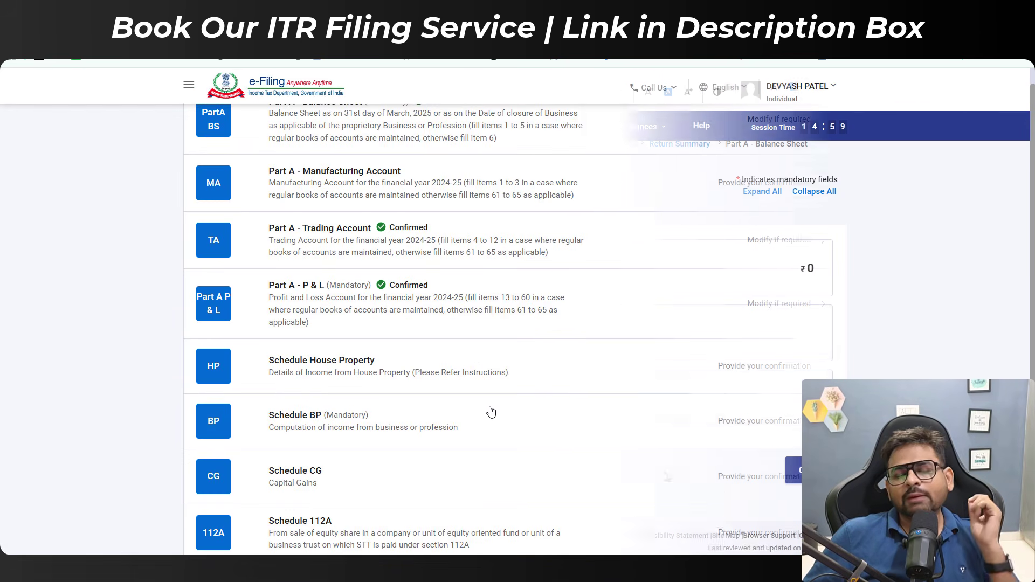
click(286, 433)
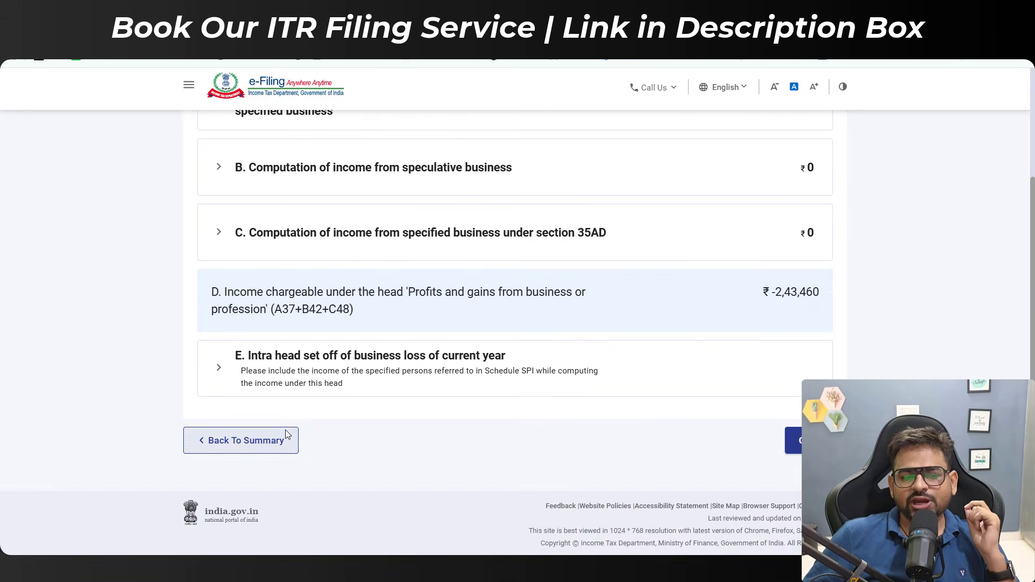
drag(760, 415, 825, 412)
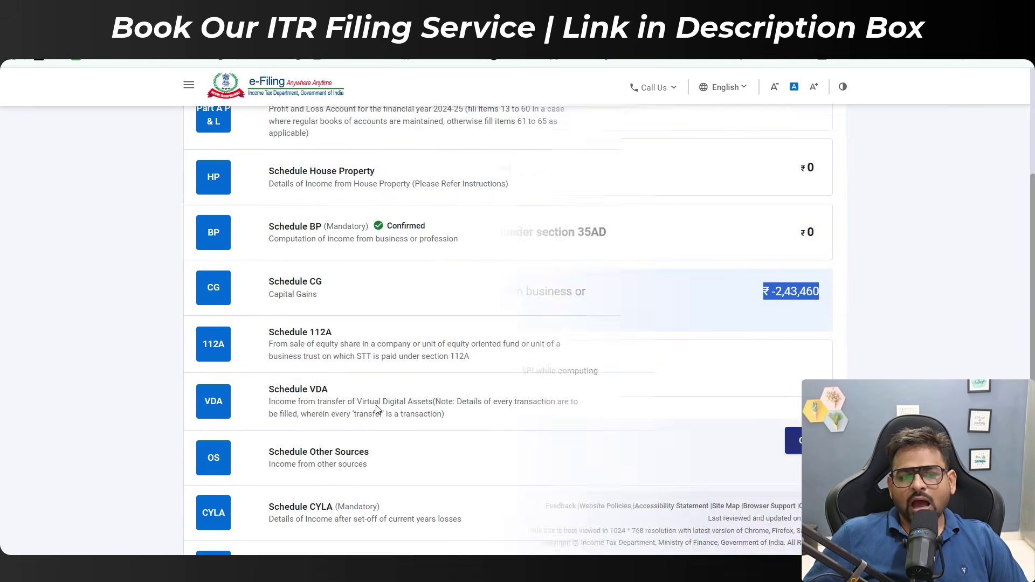
Open Schedule Other Sources, review the gross income and the total for the head, and confirm the schedule
scroll(440, 278, down, 3)
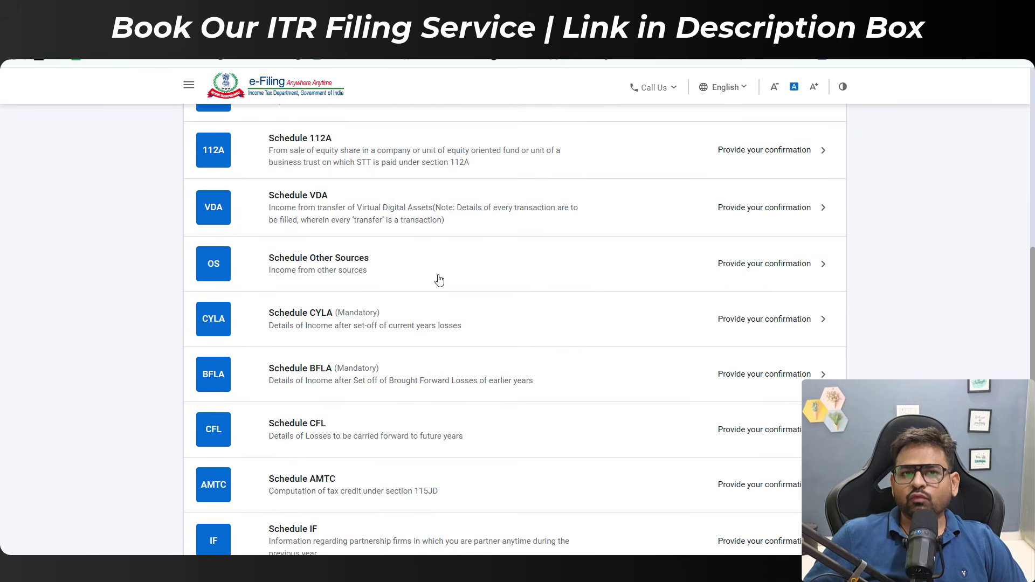
scroll(385, 289, up, 3)
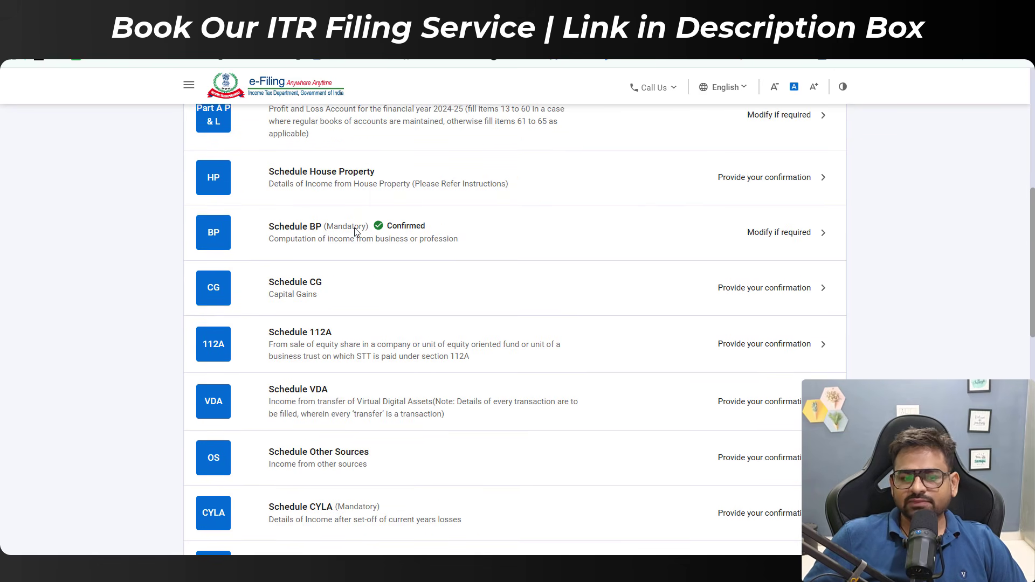
scroll(354, 248, down, 3)
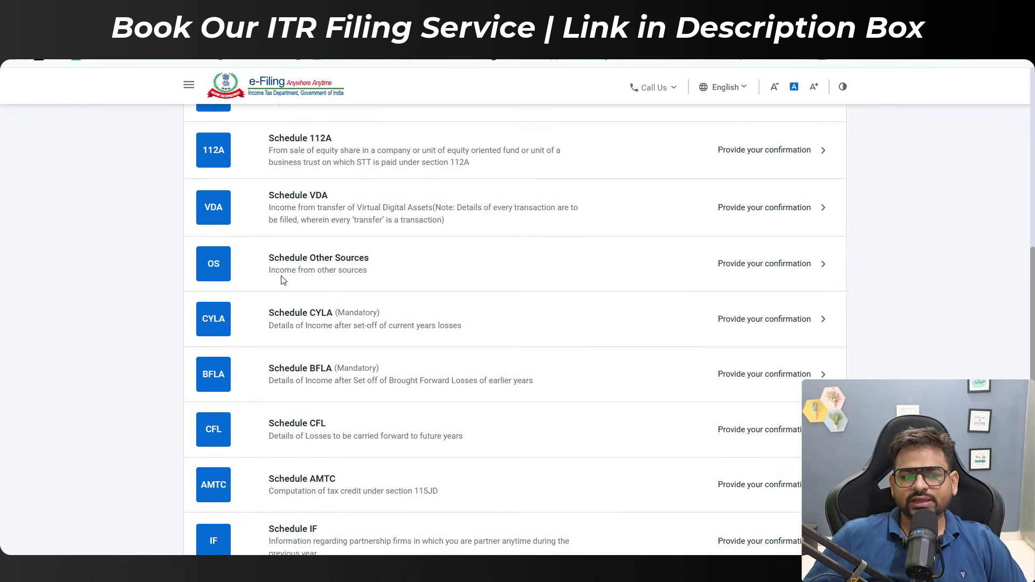
click(376, 270)
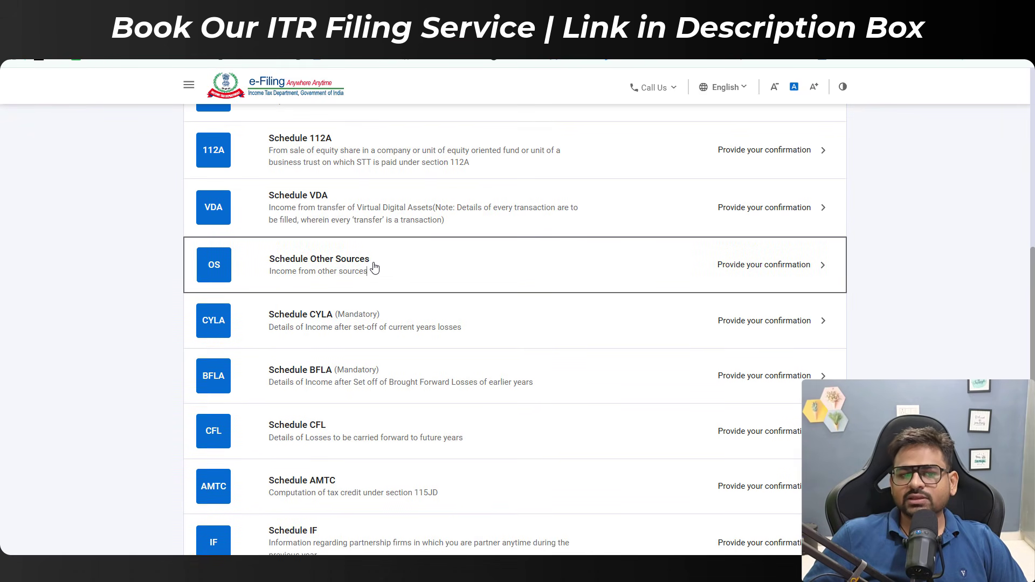
click(732, 268)
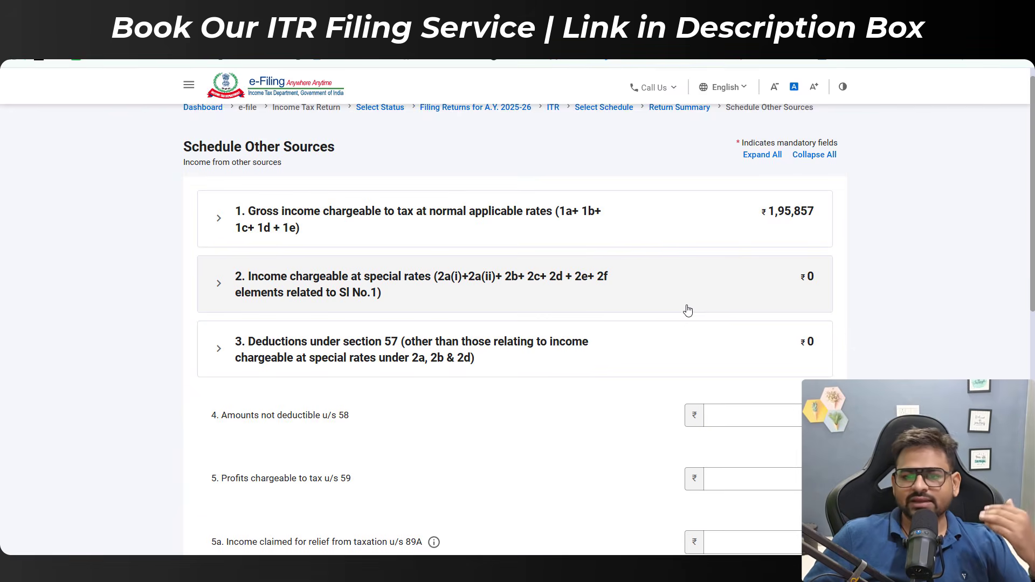
click(515, 240)
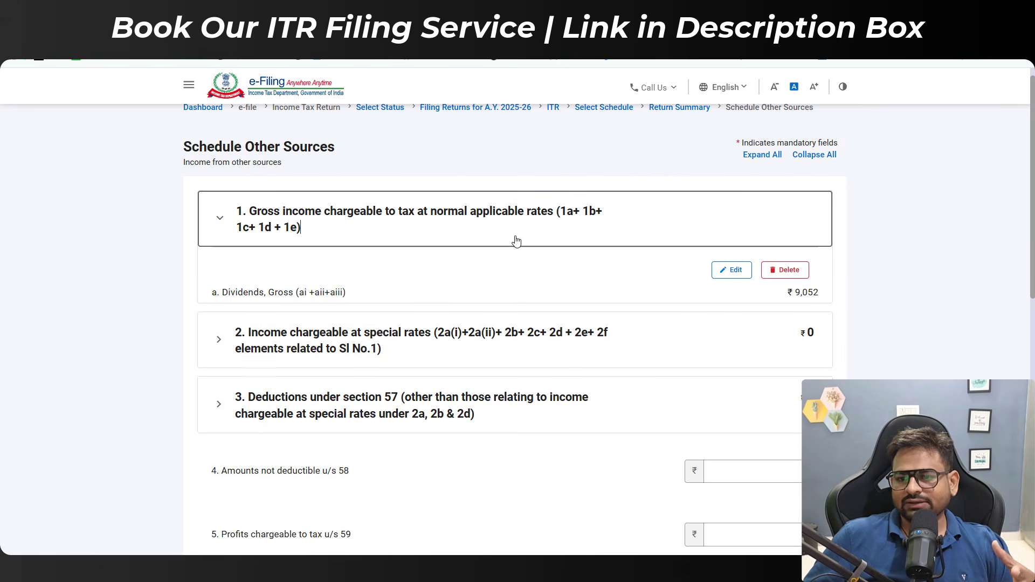
click(628, 245)
scroll(807, 330, down, 10)
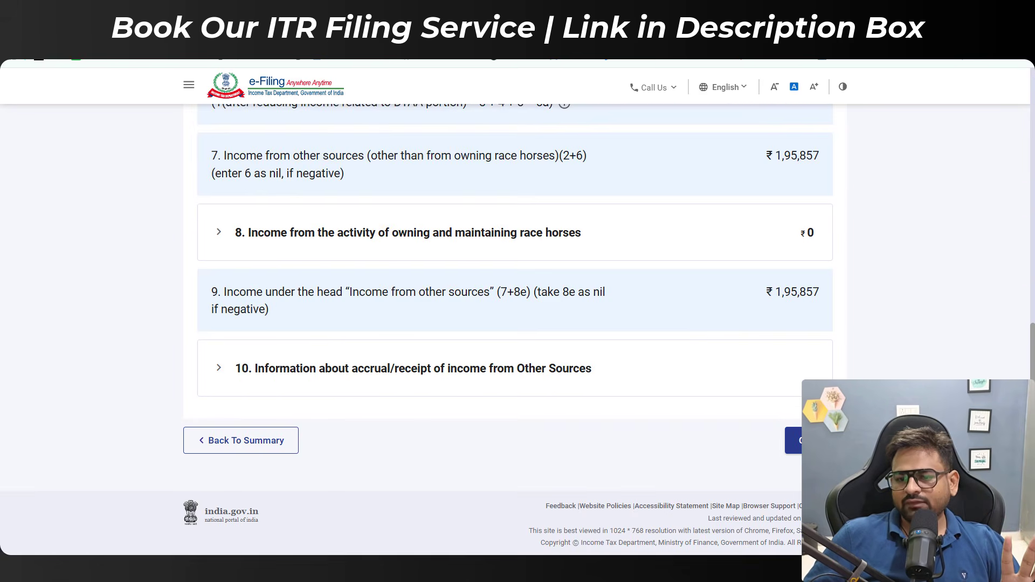
click(779, 371)
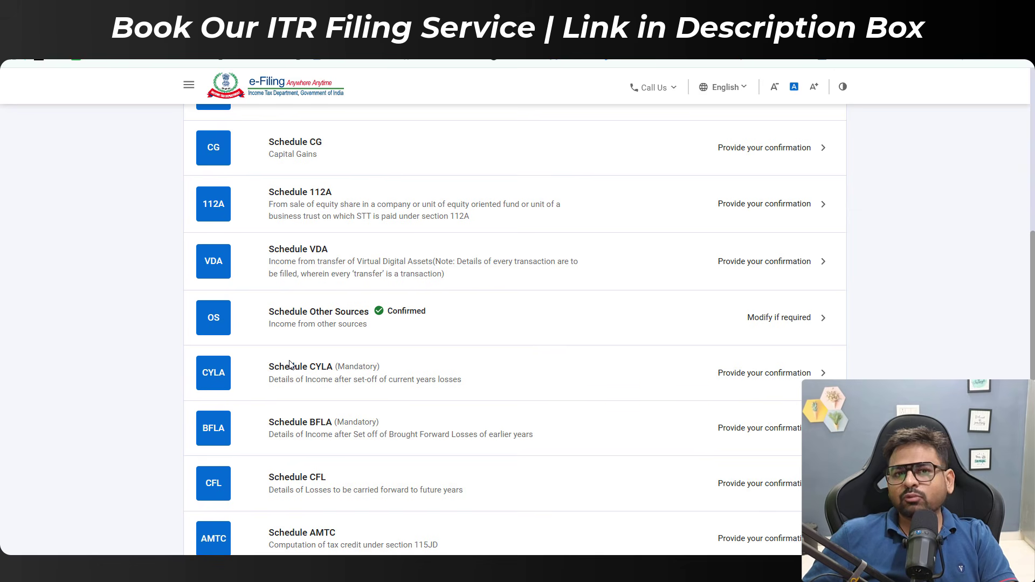
Open Schedule CYLA and examine how the business loss is set off against net income from other sources
click(380, 368)
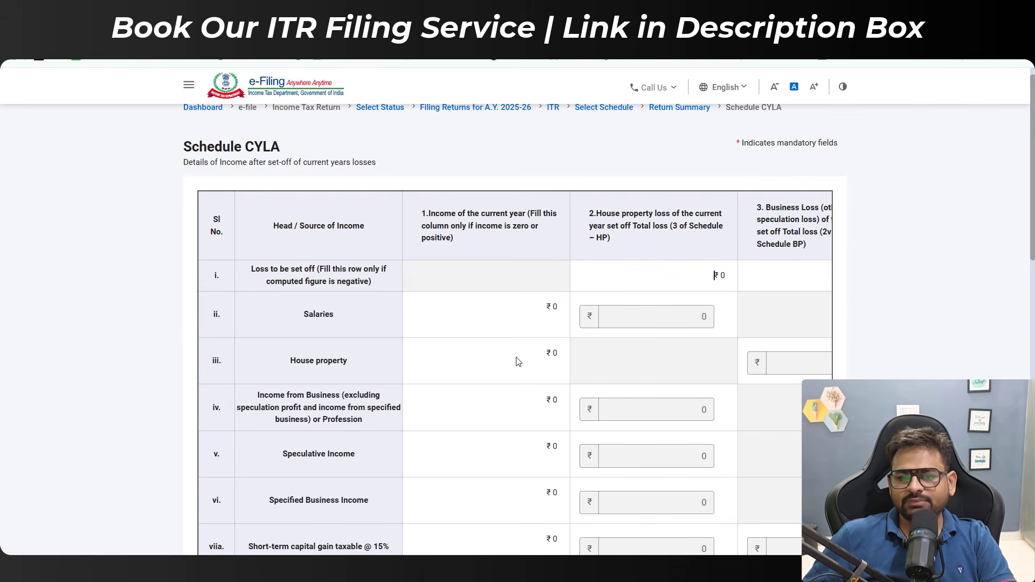
scroll(503, 361, down, 15)
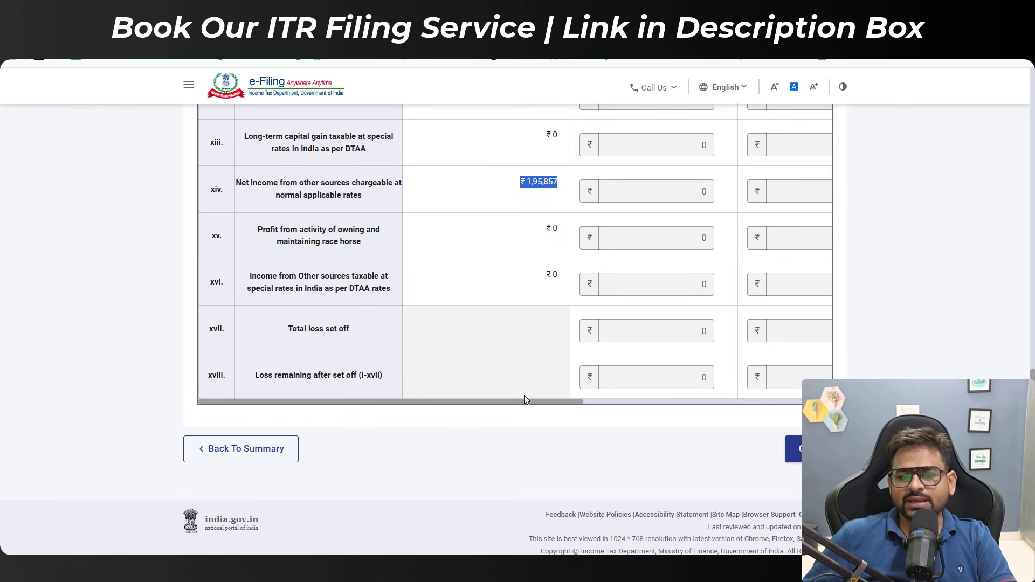
drag(550, 406, 722, 409)
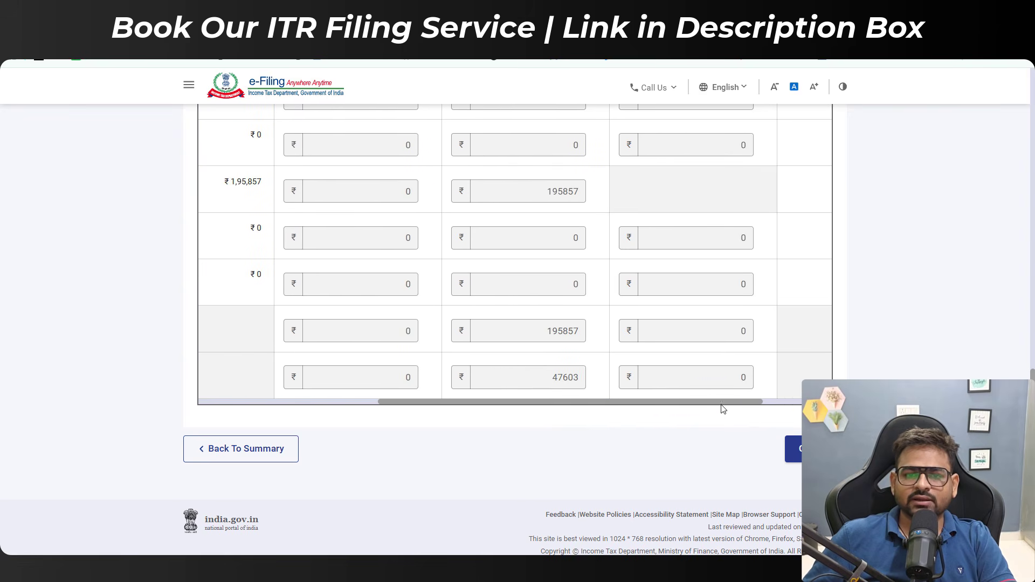